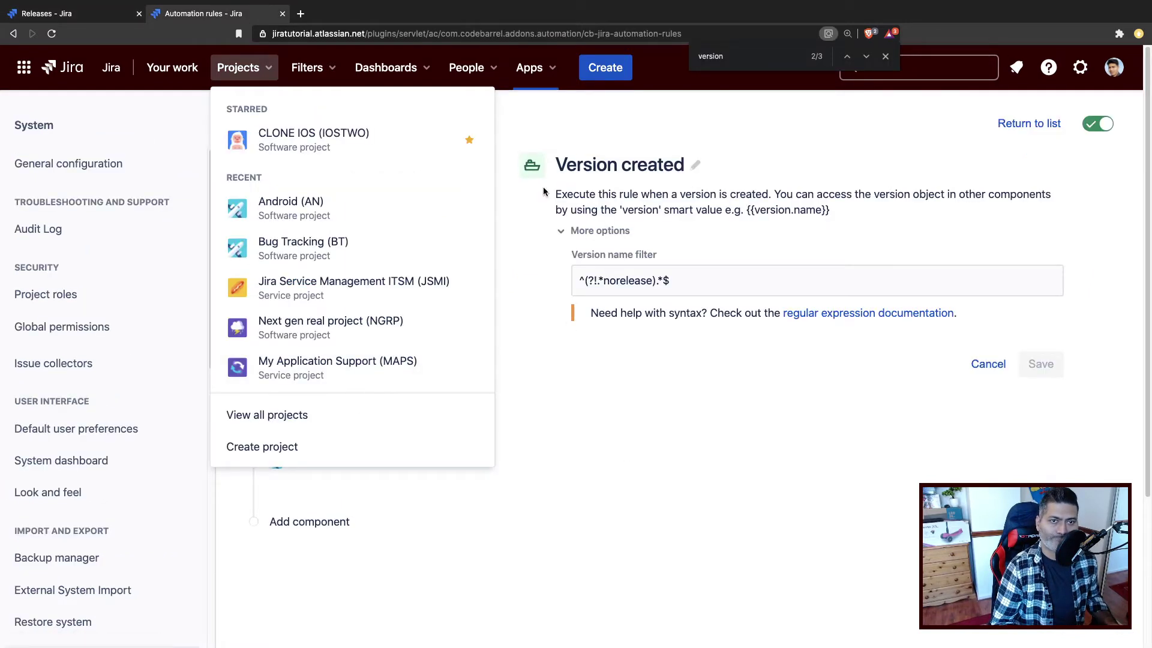
# Close the projects list and zoom the page to 175% on the trigger's version name filter
pyautogui.click(266, 73)
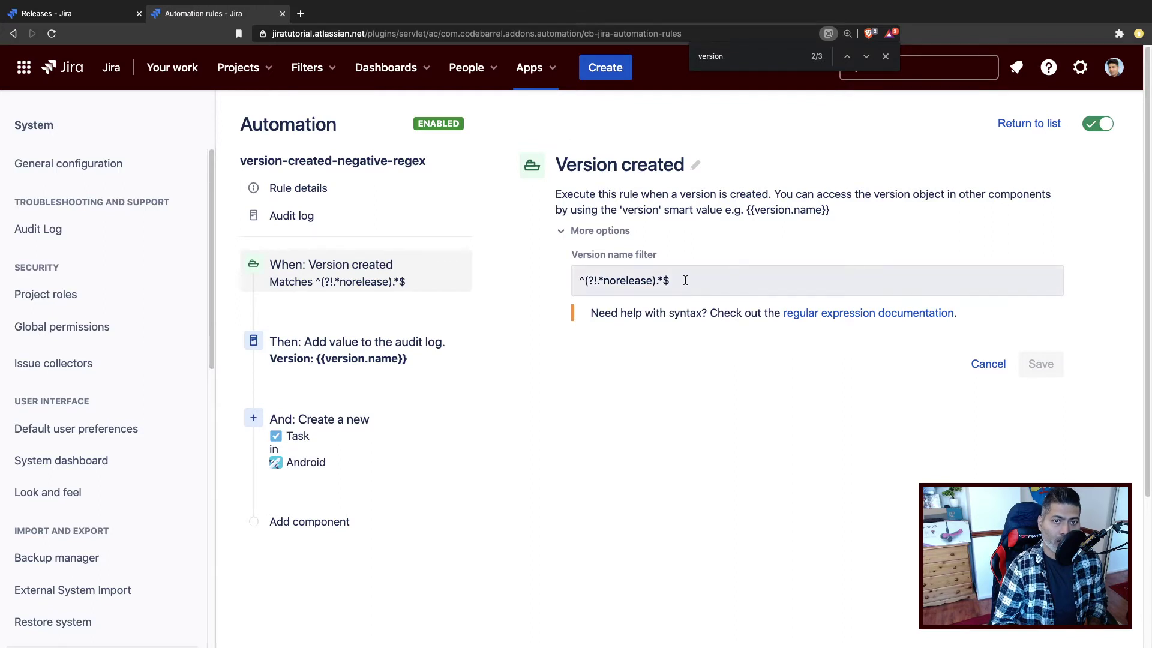
pyautogui.moveTo(685, 280); pyautogui.dragTo(533, 282)
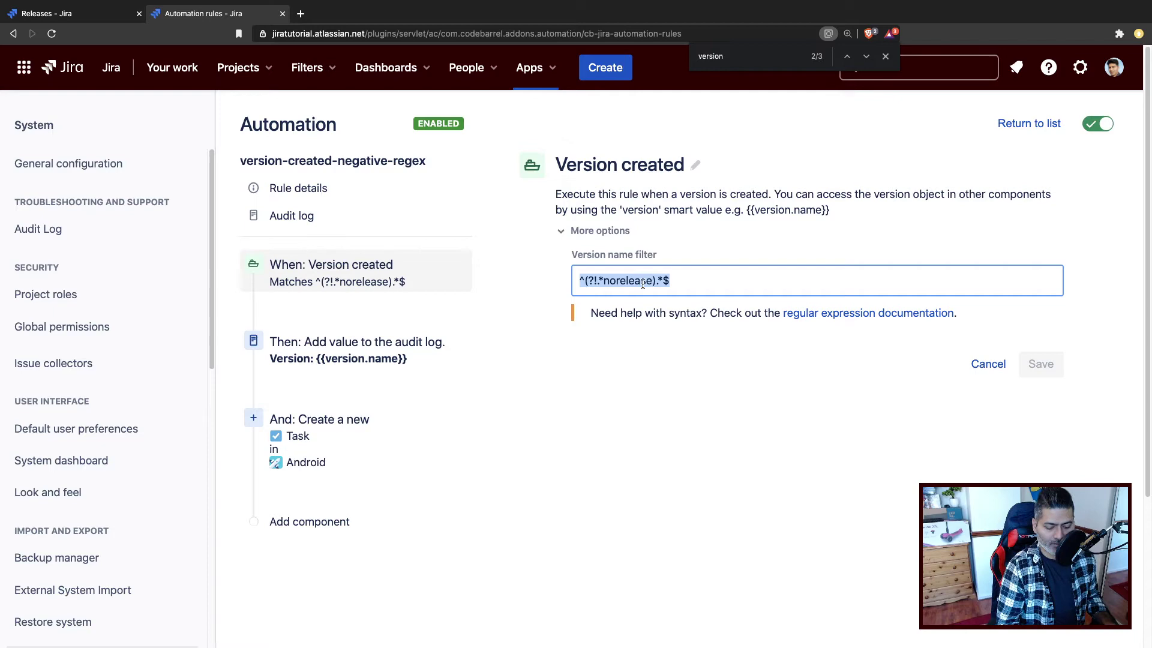
pyautogui.press('super+plus')
pyautogui.press('super+plus')
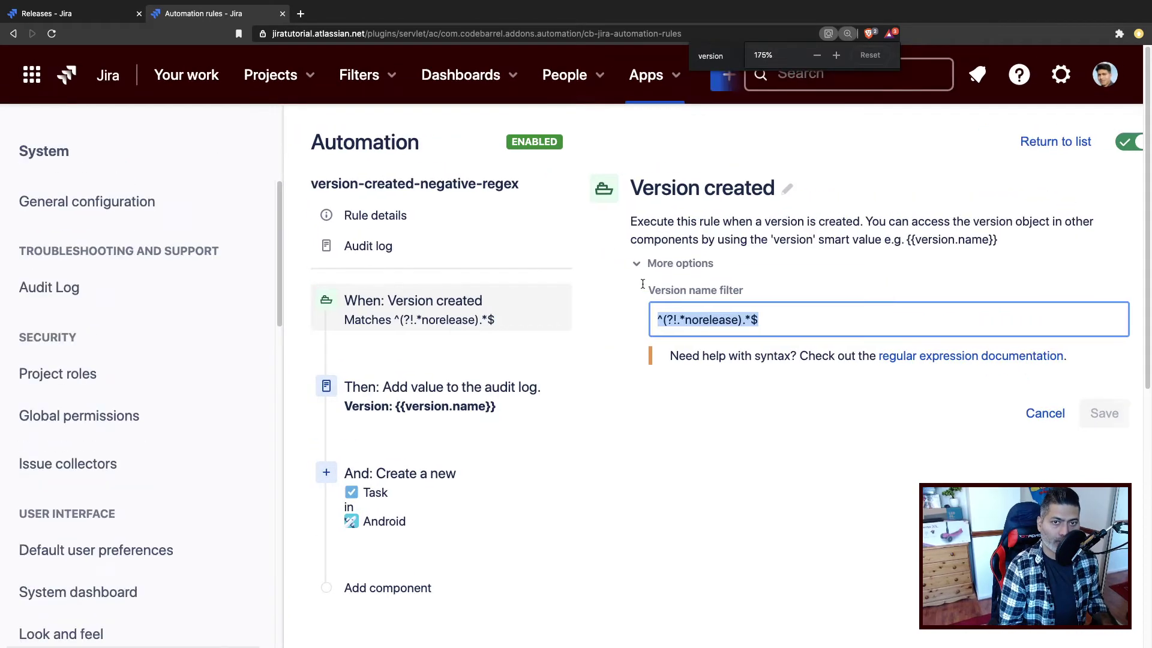
pyautogui.scroll(-1, 783, 368)
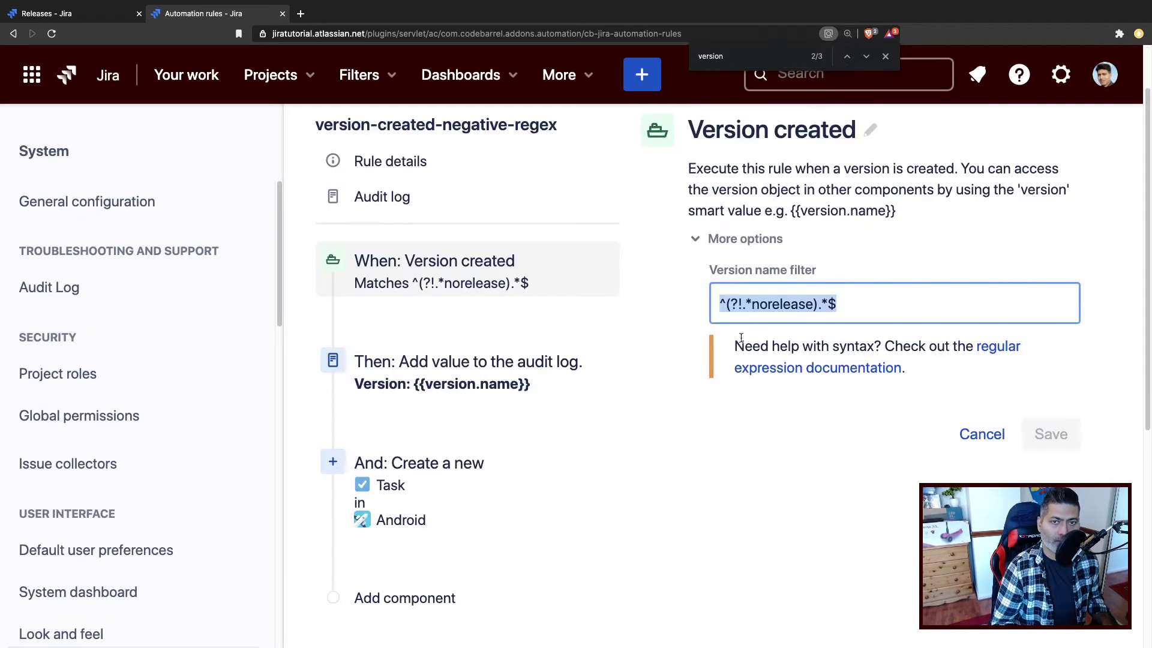
# Inspect the norelease filter expression and its leading ^, and close the browser's find bar
pyautogui.moveTo(850, 306); pyautogui.dragTo(715, 304)
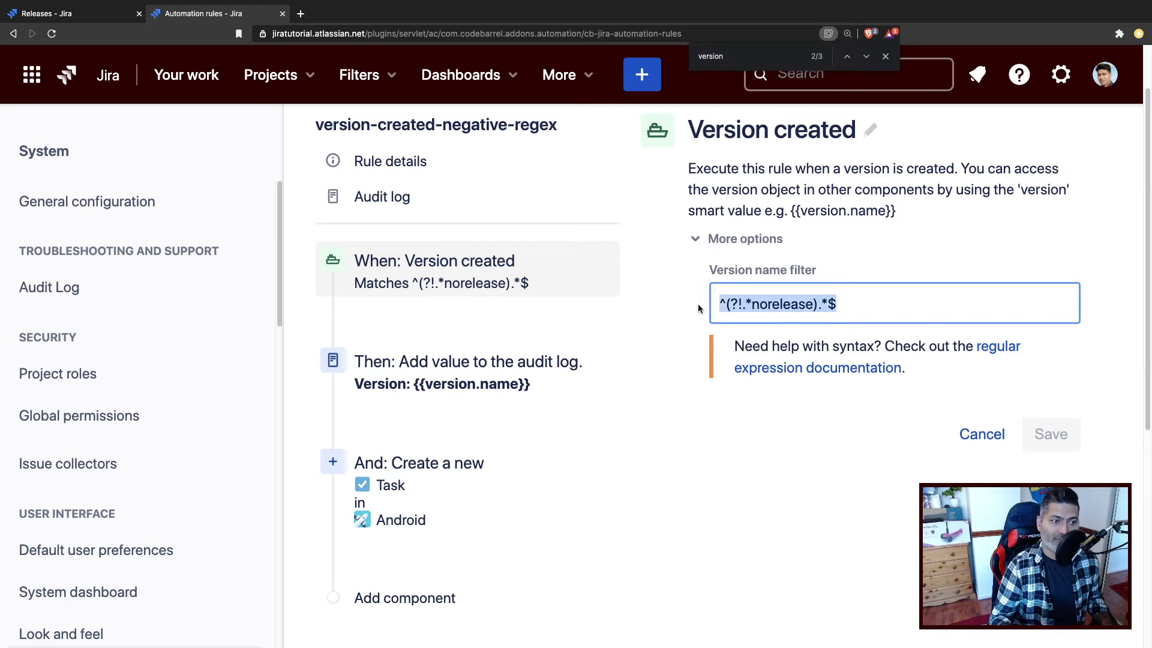
pyautogui.doubleClick(784, 306)
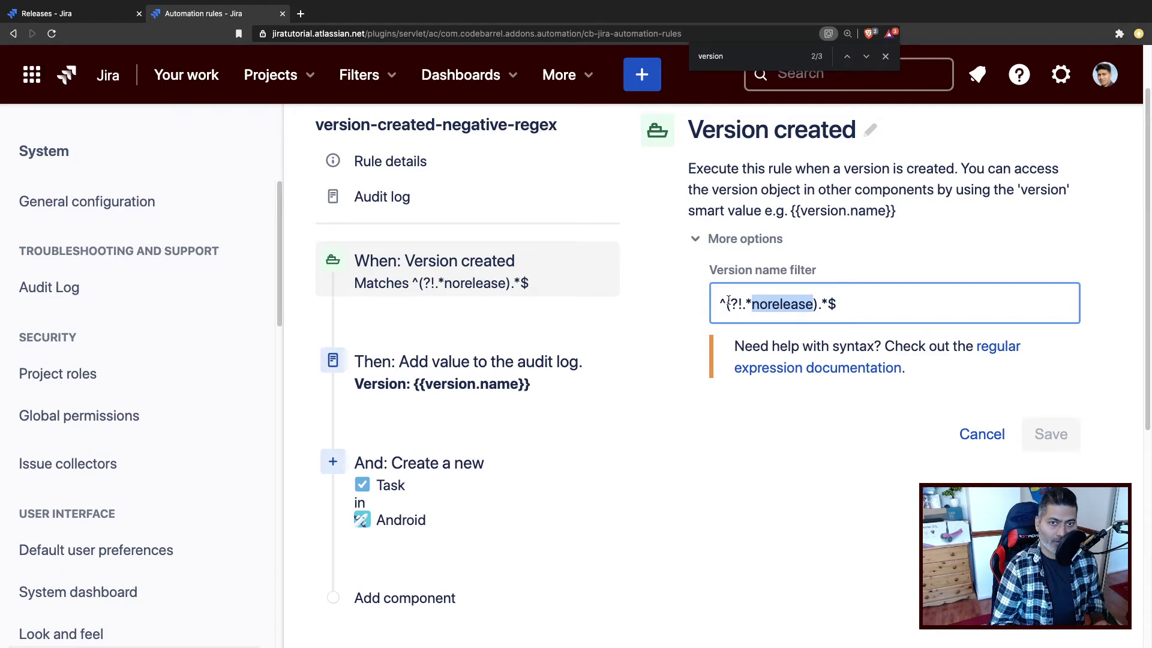
pyautogui.moveTo(720, 303); pyautogui.dragTo(724, 302)
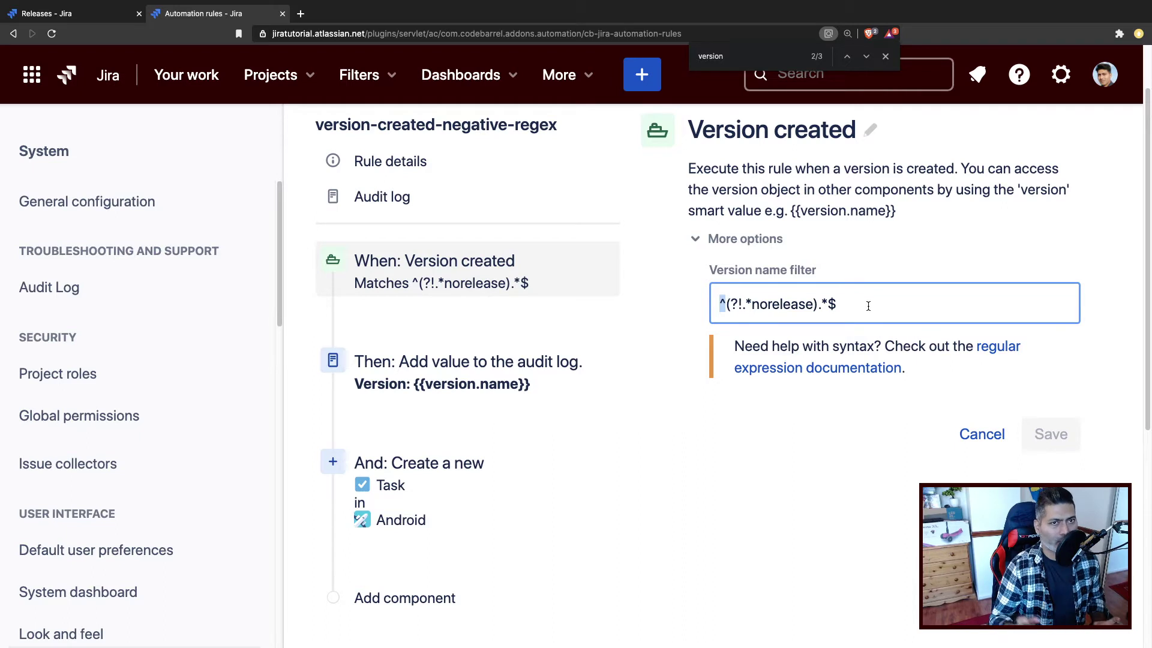
pyautogui.click(887, 57)
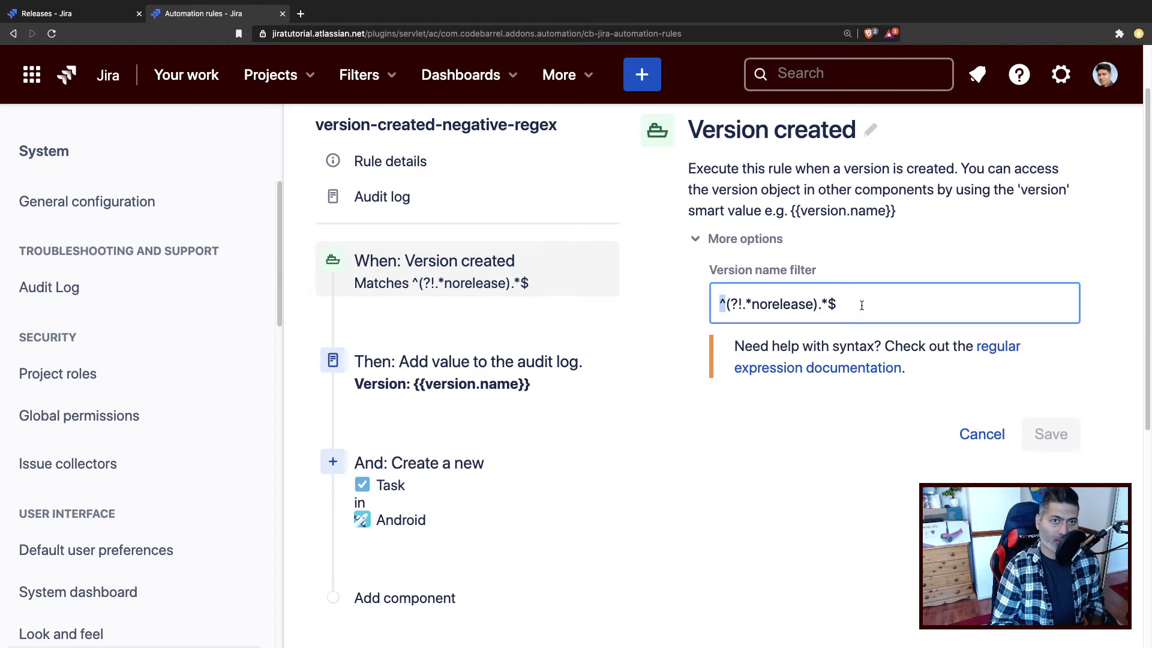
pyautogui.moveTo(852, 303); pyautogui.dragTo(679, 304)
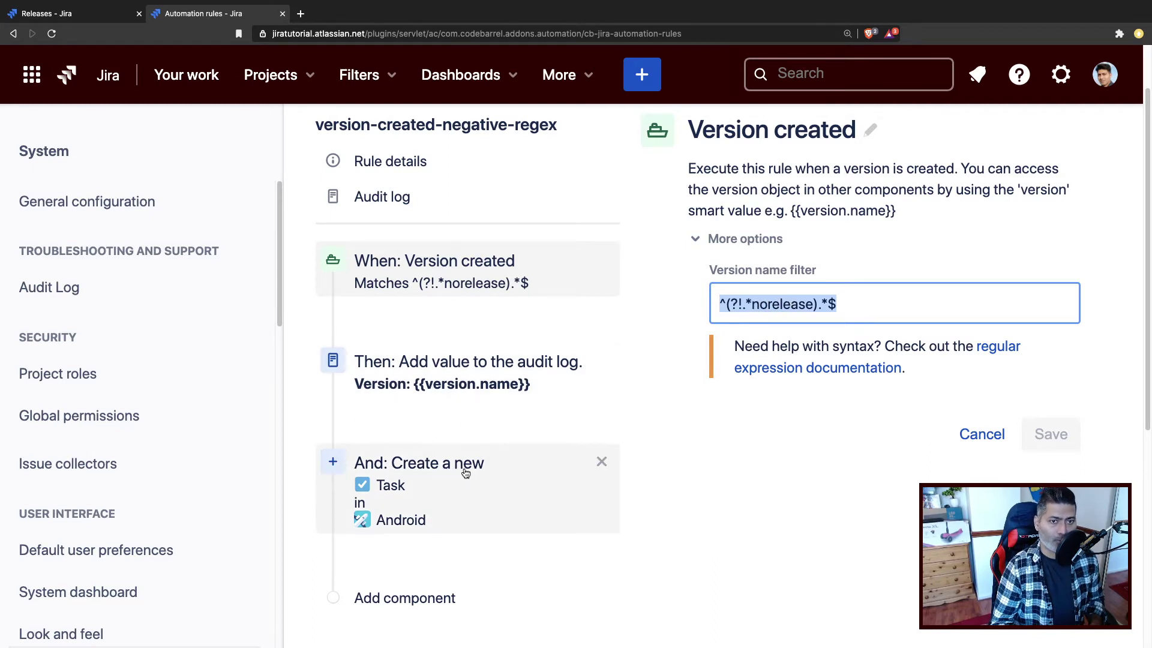
pyautogui.scroll(-2, 466, 468)
# Review the Create issue step's 'New version released' summary and the log message 'Version: {{version.name}}'
pyautogui.click(453, 380)
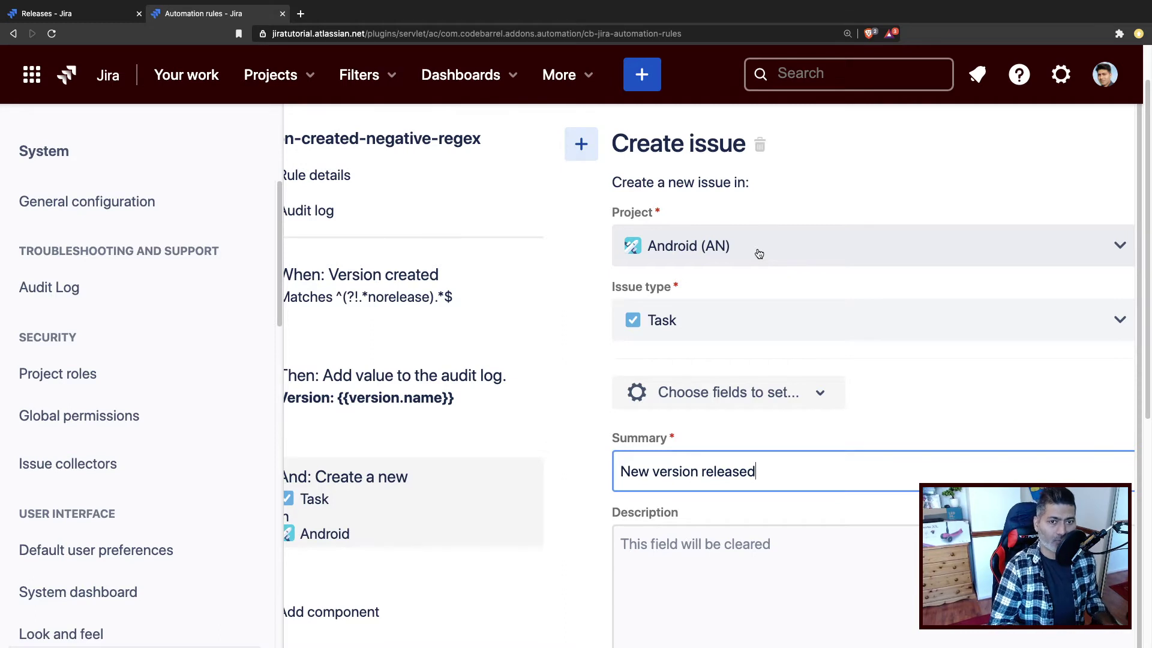
pyautogui.hotkey('ctrl', '-')
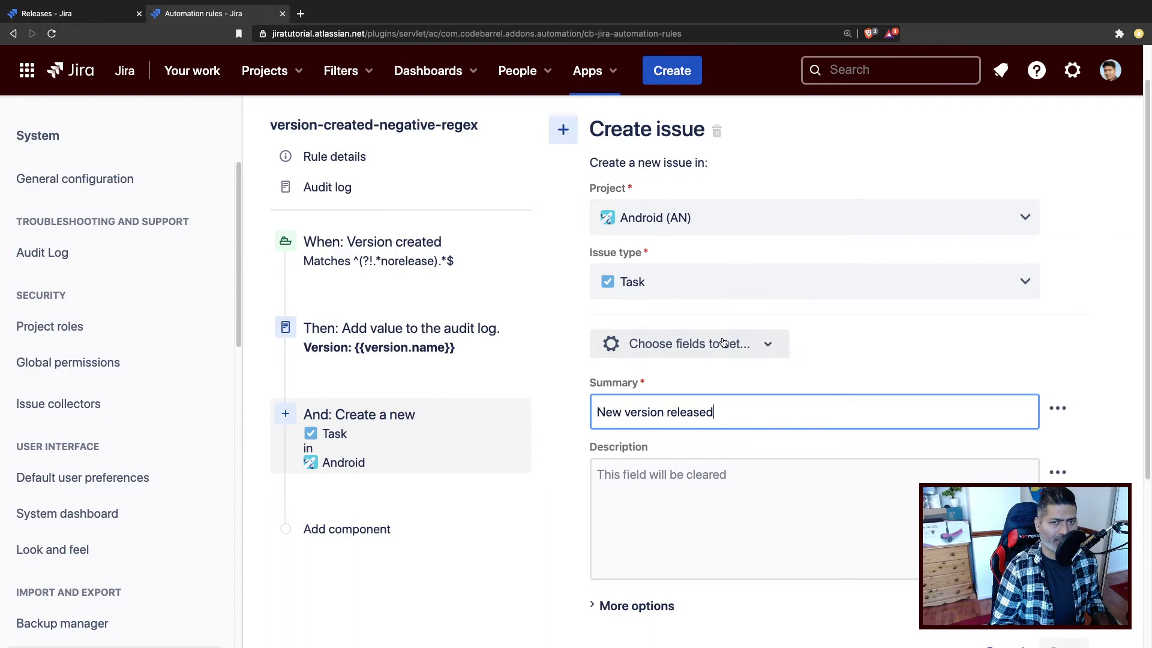
pyautogui.moveTo(731, 412); pyautogui.dragTo(544, 415)
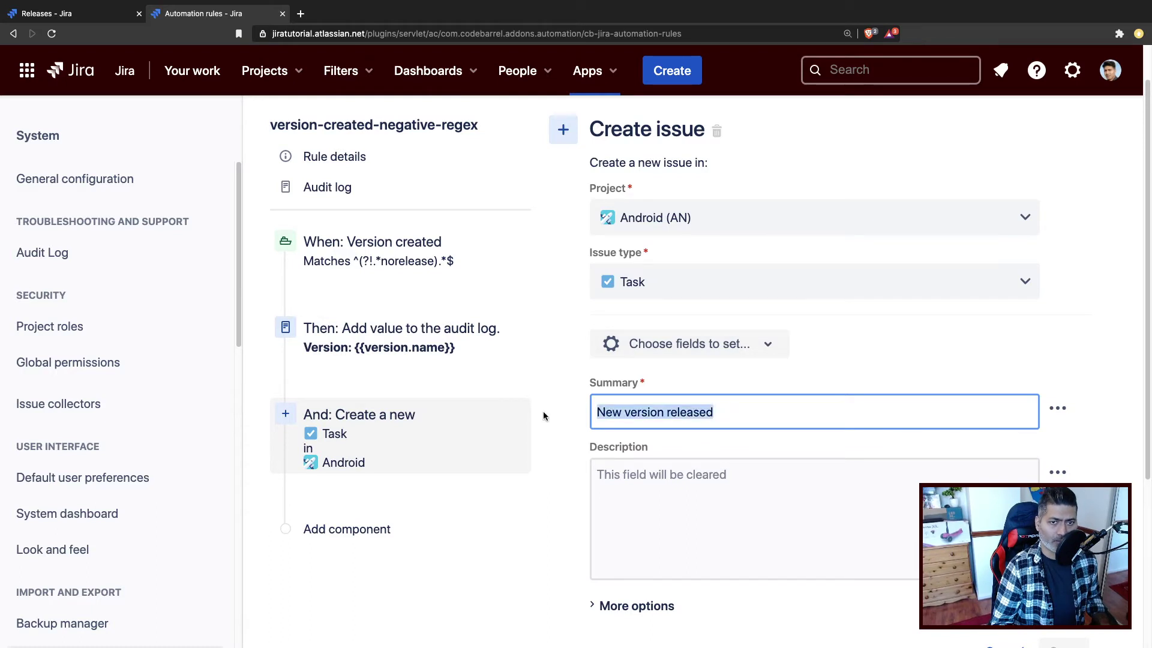
pyautogui.click(370, 337)
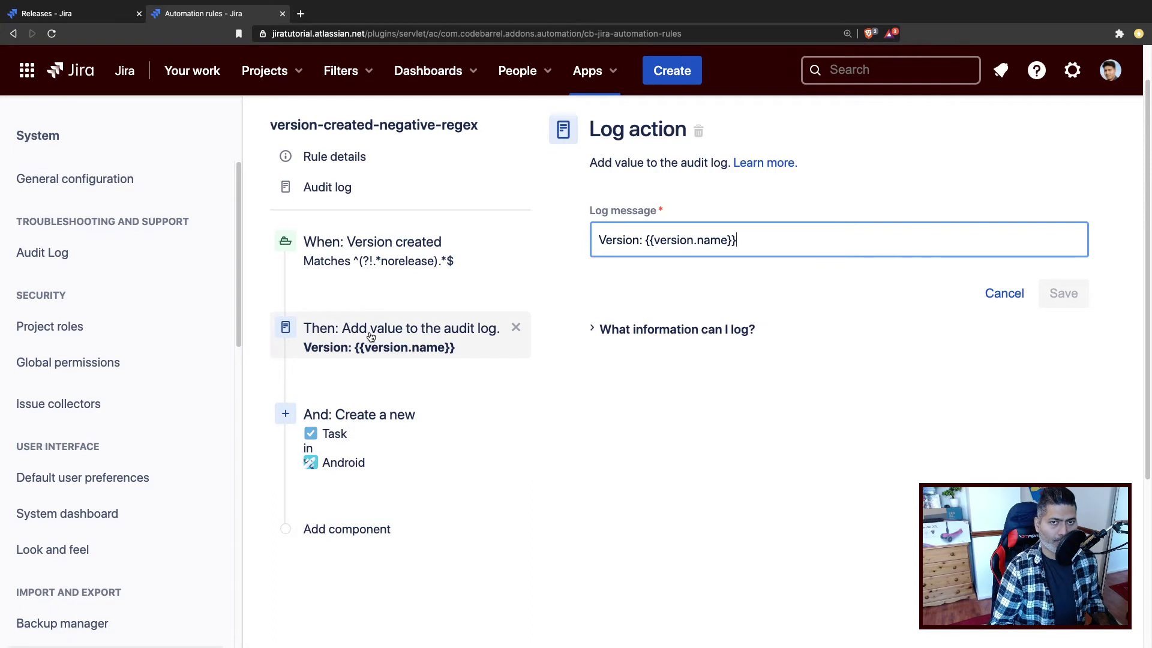
pyautogui.moveTo(790, 243); pyautogui.dragTo(596, 239)
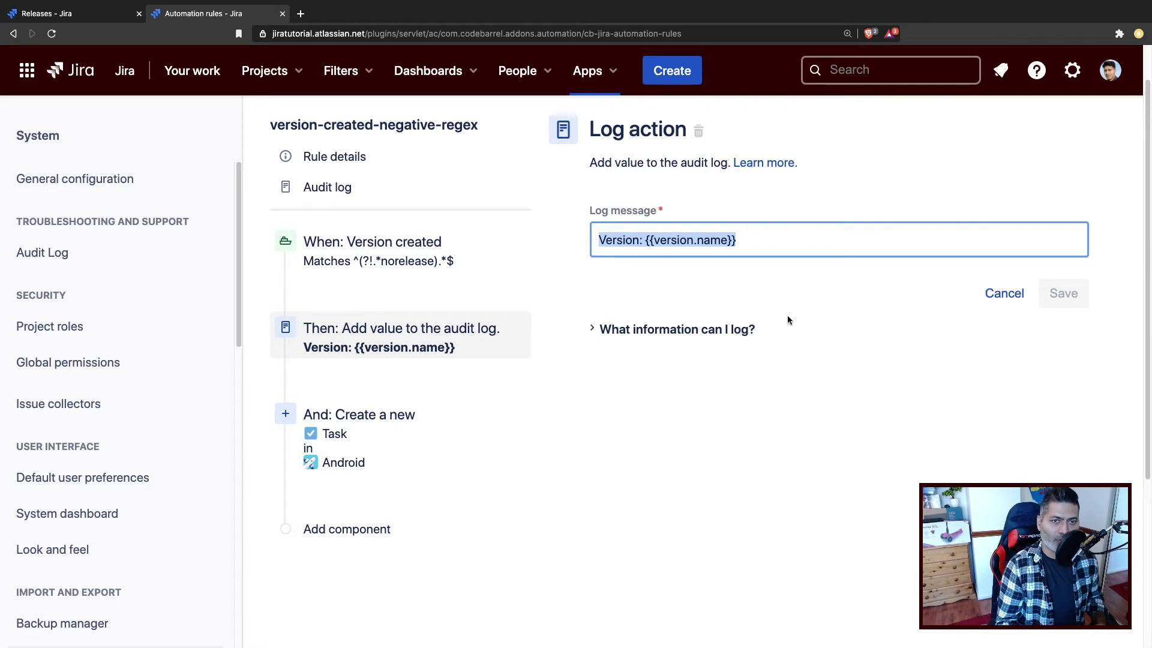
# Start adding a Log action after the trigger, then discard the empty step
pyautogui.moveTo(473, 384)
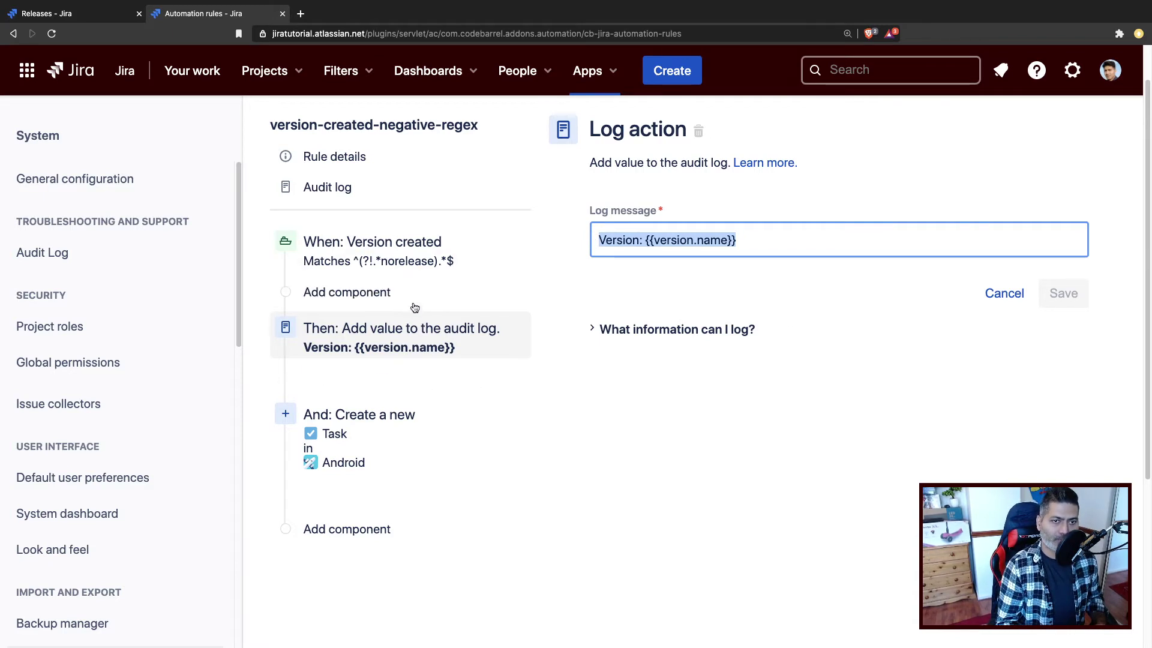
pyautogui.click(364, 295)
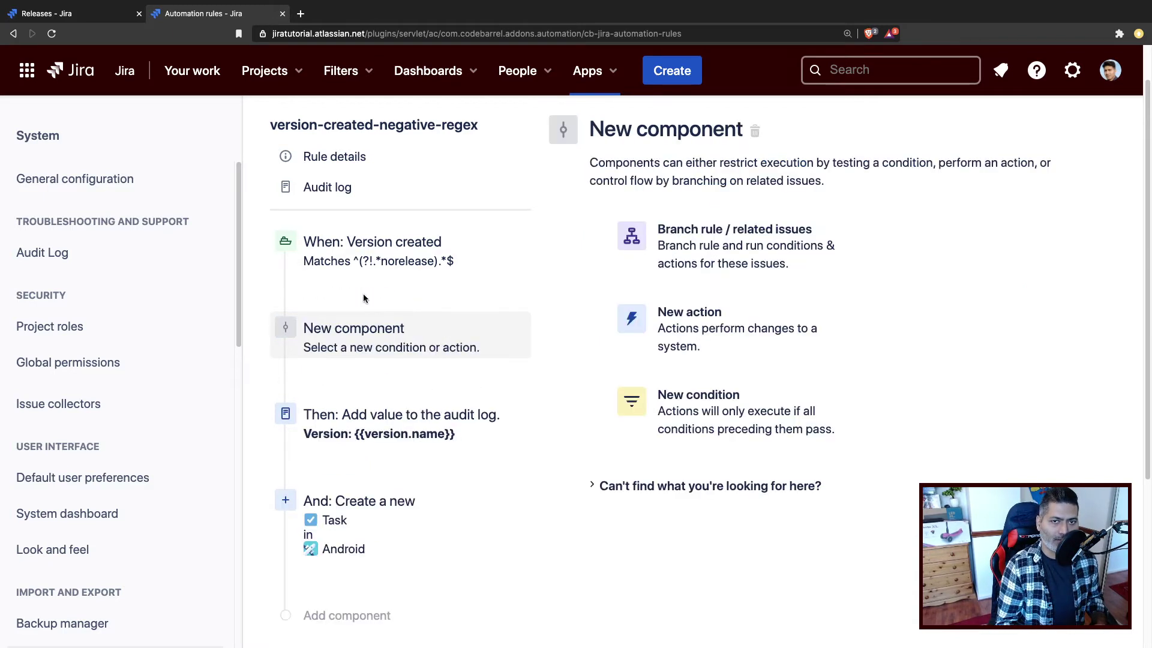
pyautogui.click(743, 334)
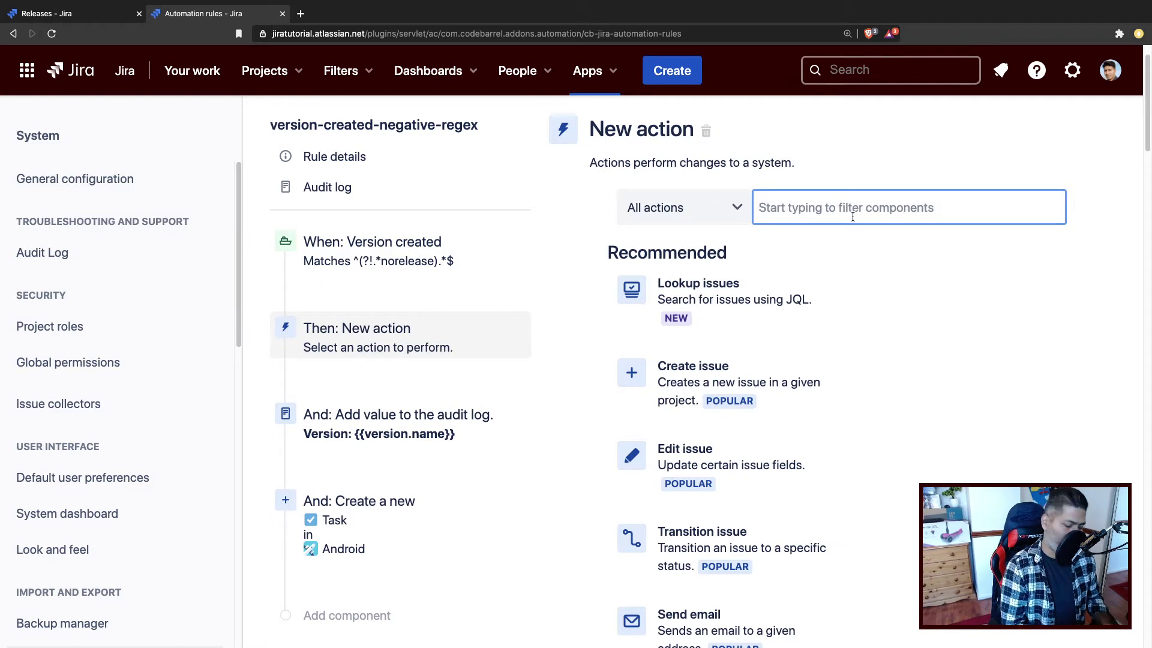
pyautogui.write('log')
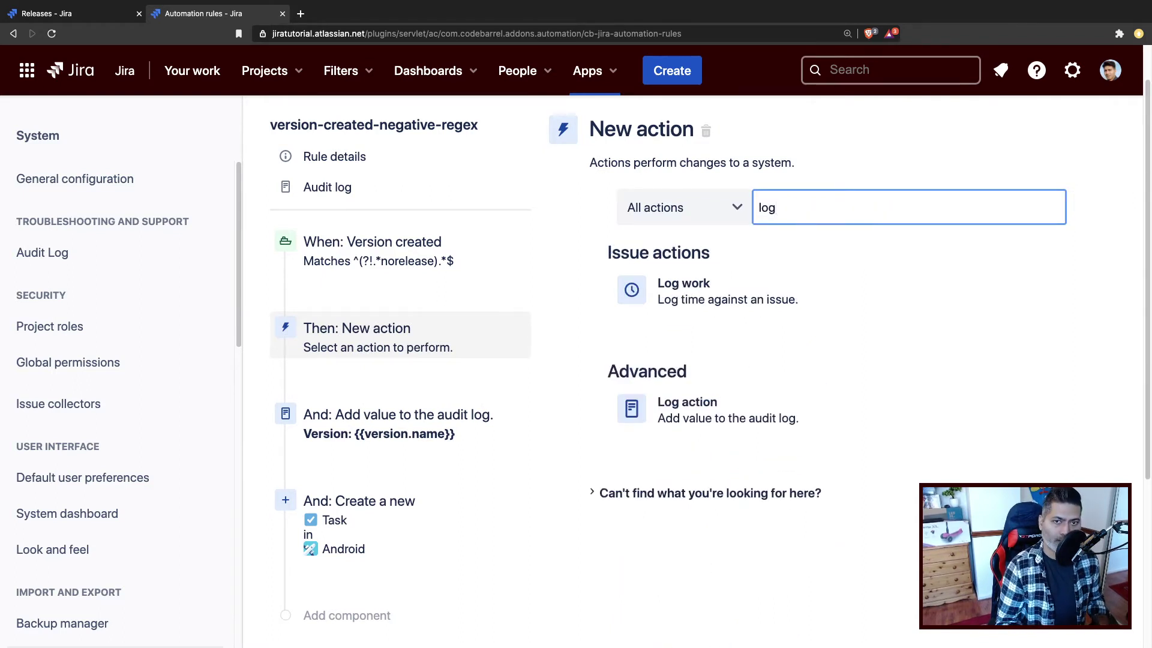
pyautogui.click(760, 427)
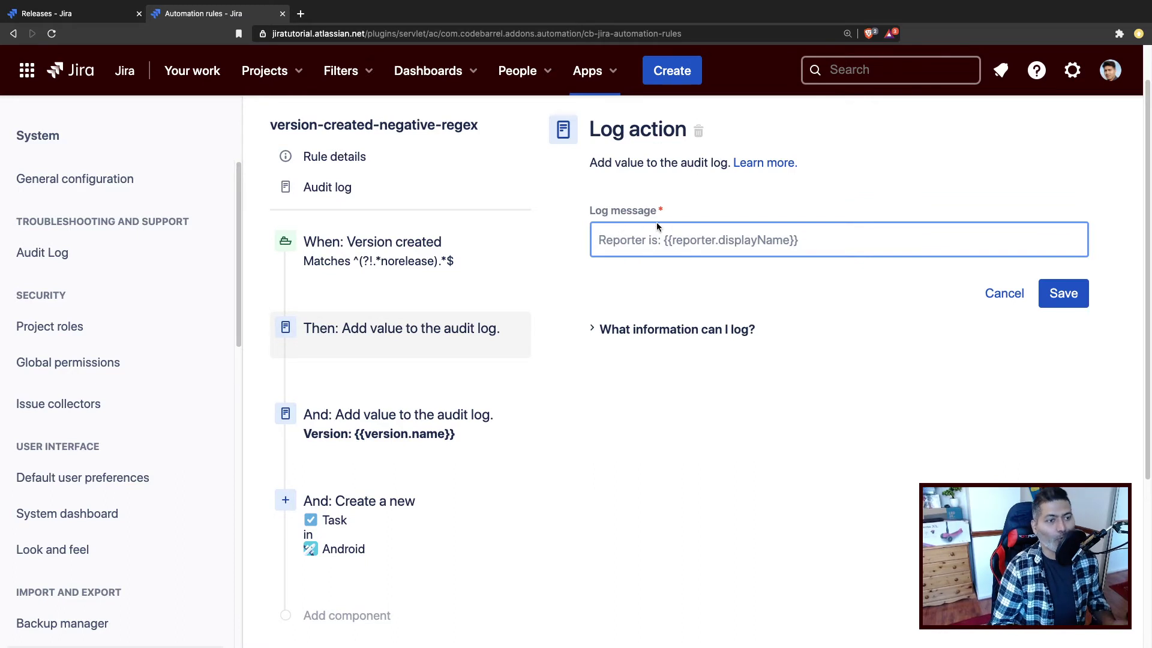
pyautogui.click(1005, 294)
# Review the existing audit-log step's message and close it unchanged
pyautogui.click(396, 327)
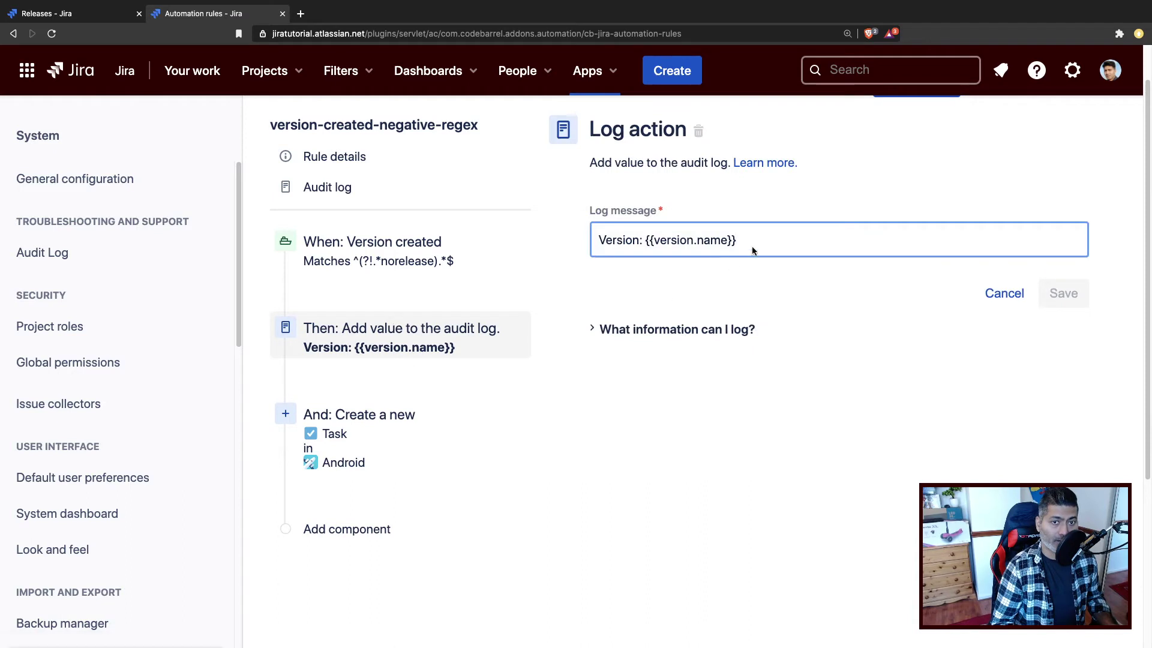
pyautogui.moveTo(756, 240); pyautogui.dragTo(564, 243)
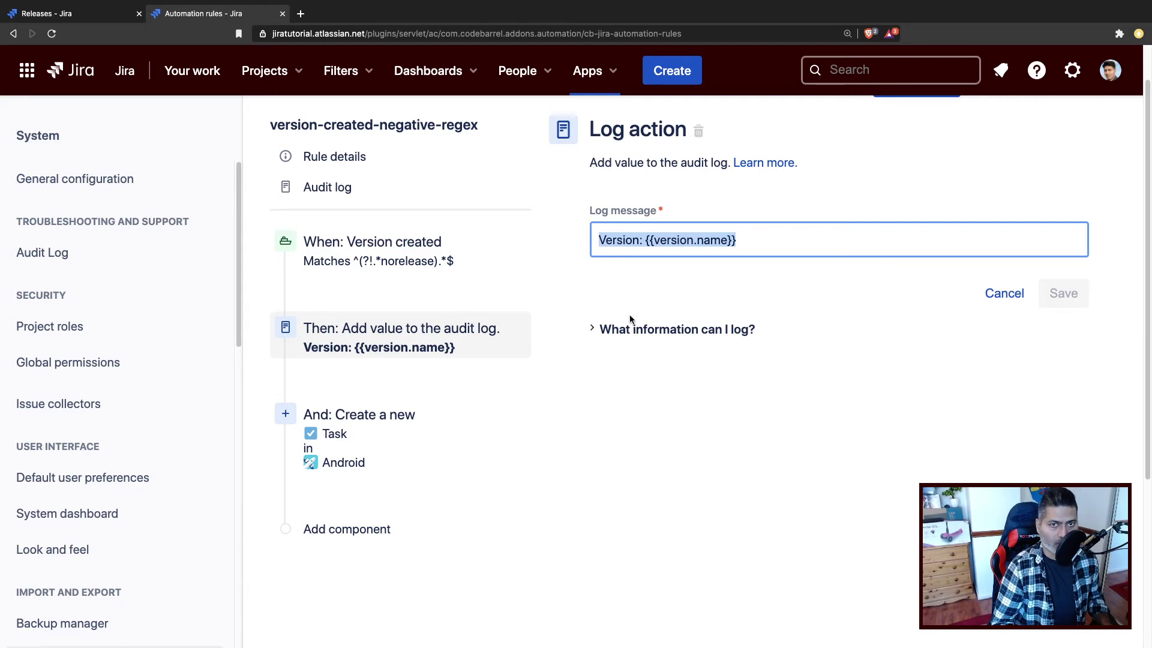
pyautogui.click(739, 454)
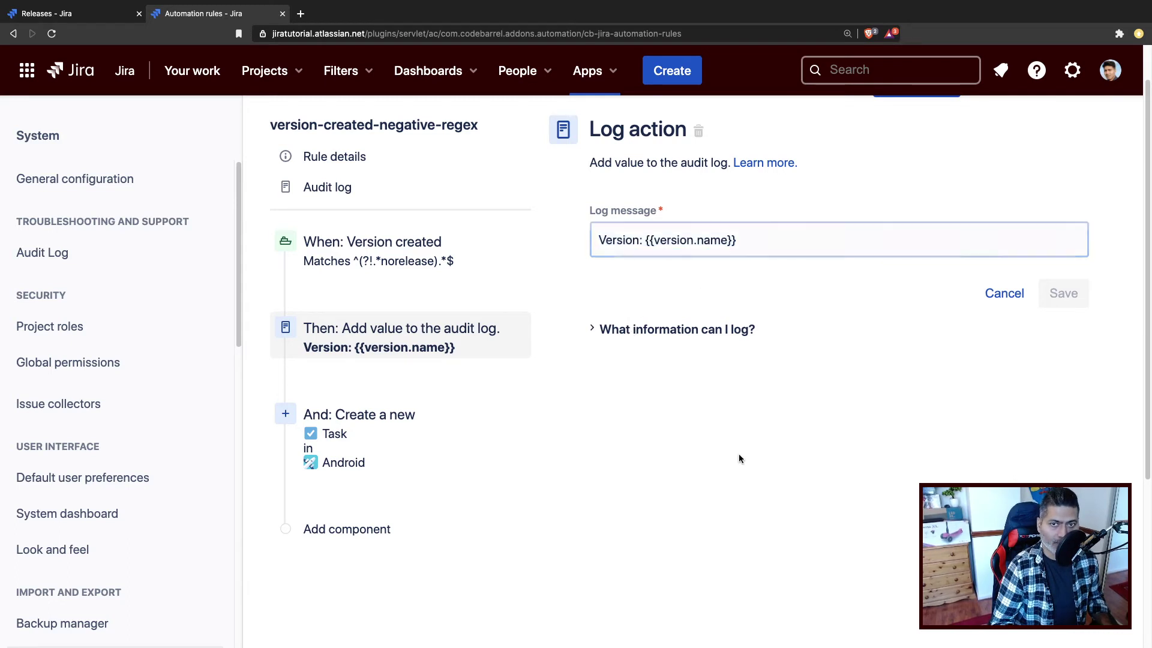
pyautogui.click(994, 296)
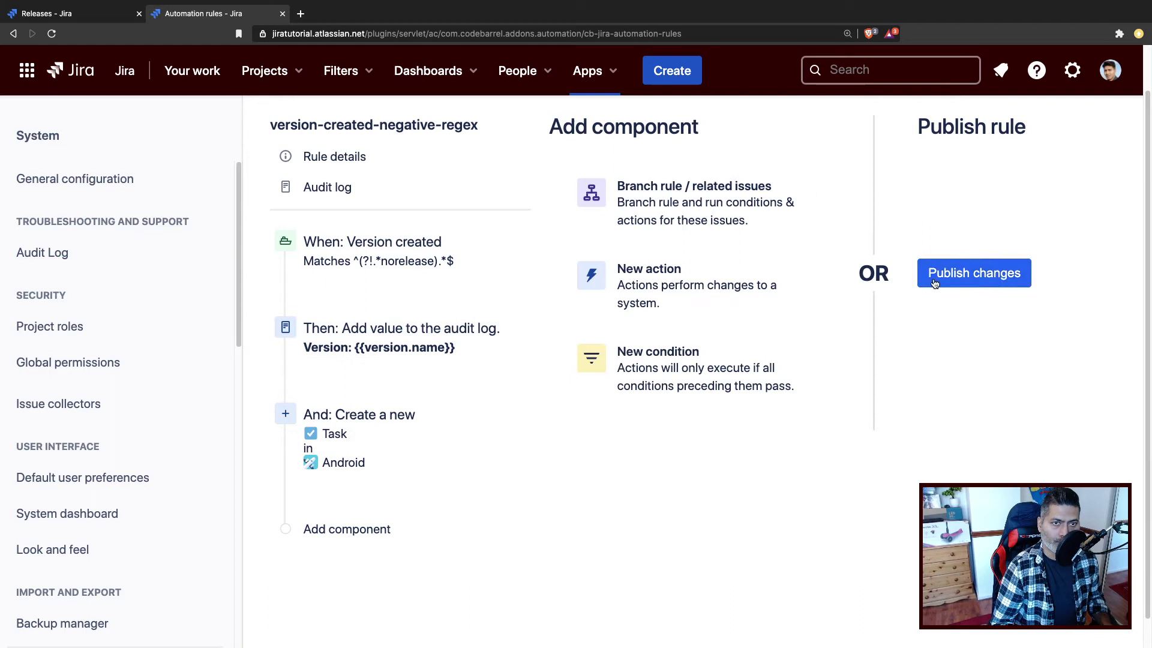
# Publish the rule changes and open the rule's audit log
pyautogui.click(984, 274)
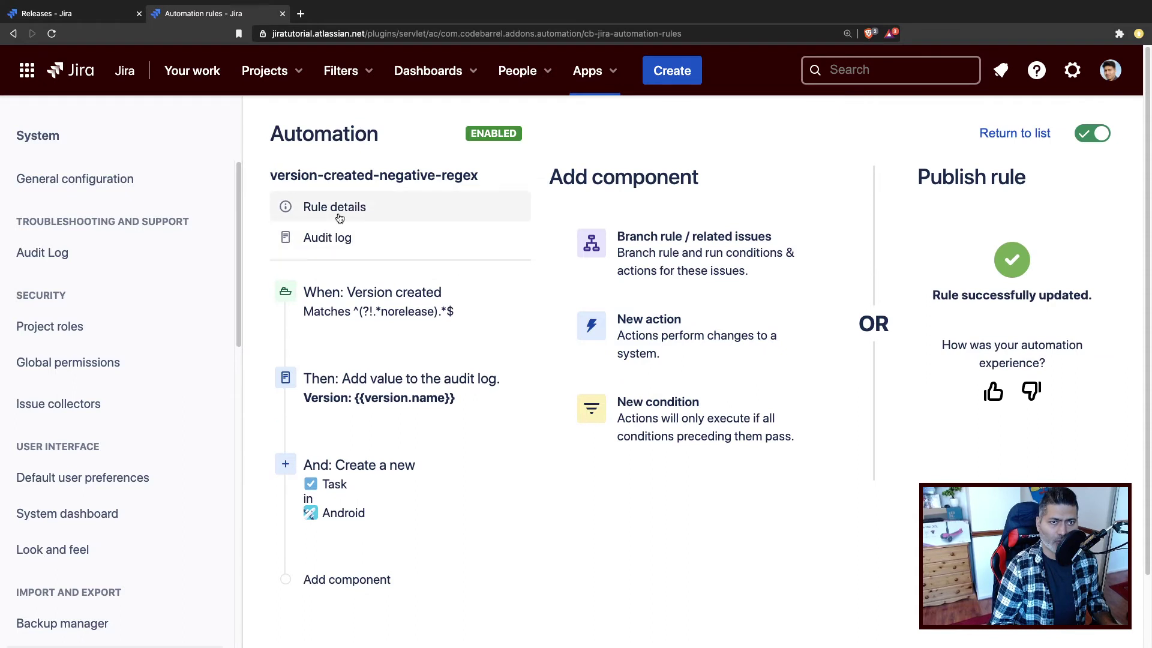
pyautogui.click(340, 235)
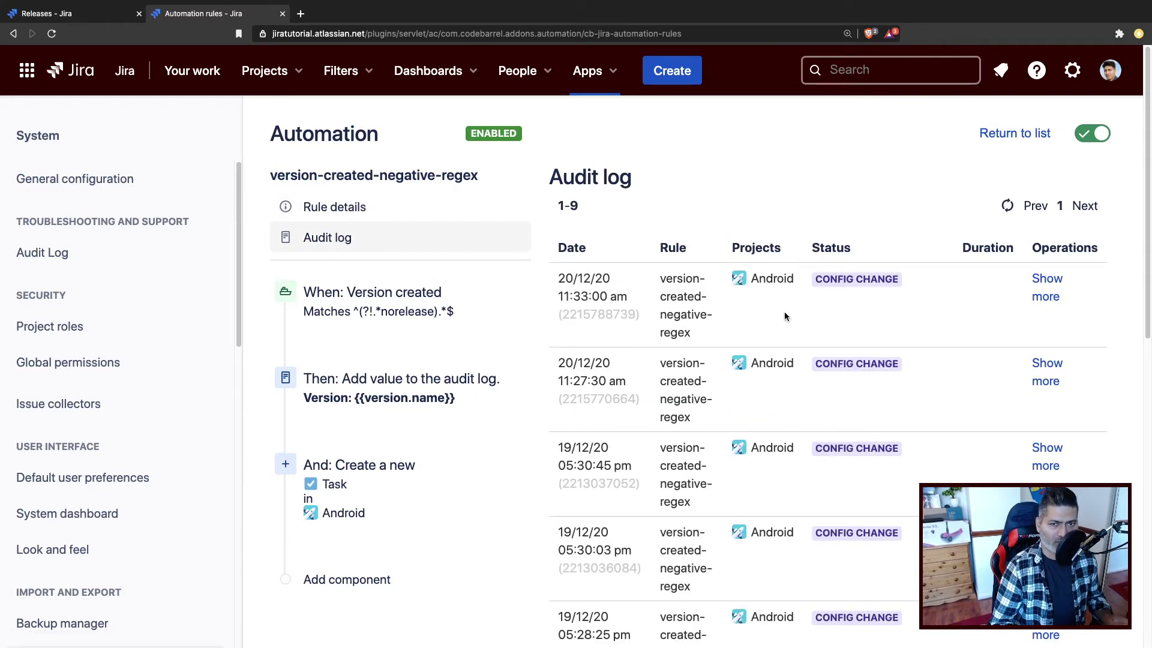
# Create a Dec 2020 version in the Android releases, then return to the rule's audit log
pyautogui.click(81, 19)
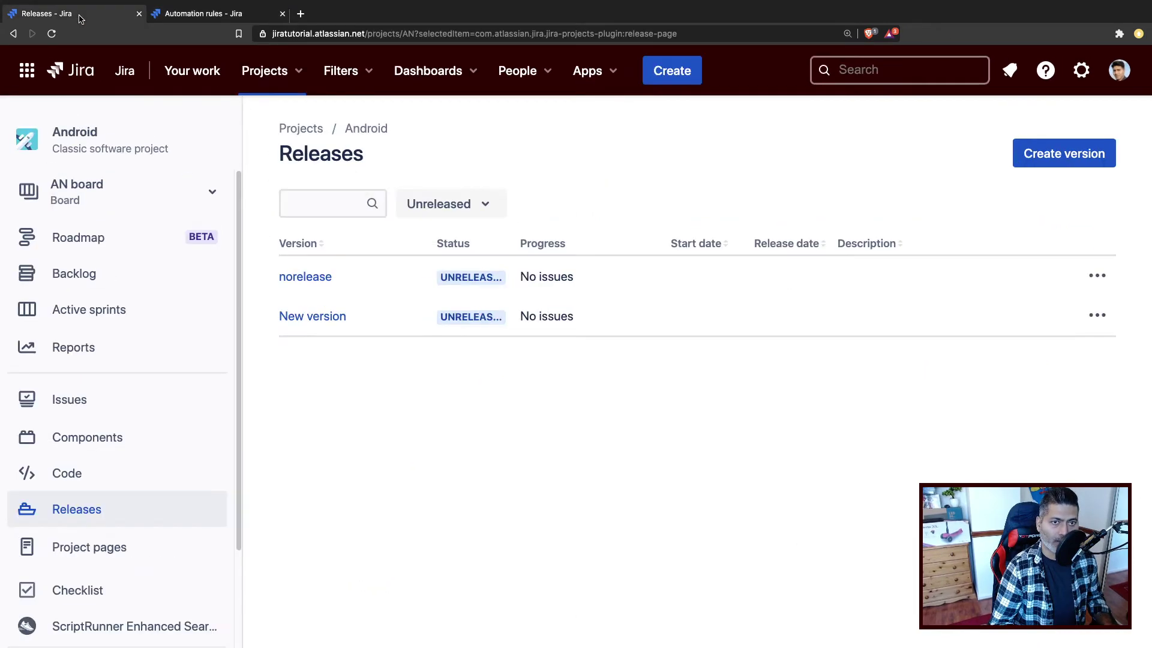
pyautogui.click(1064, 154)
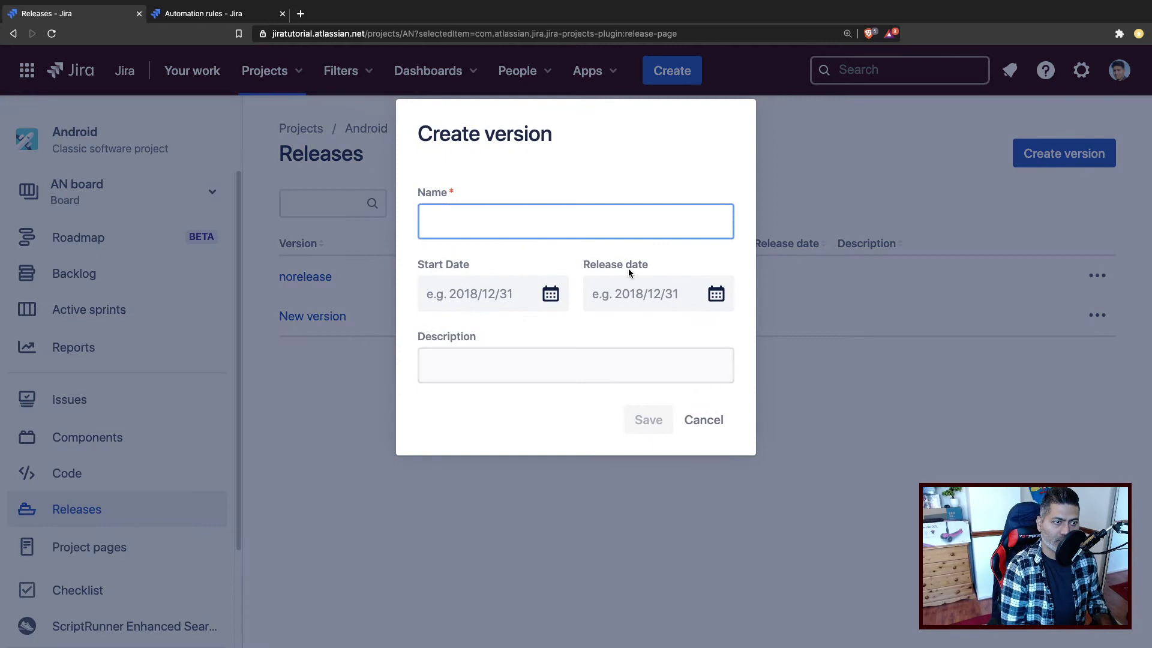
pyautogui.write('Dec')
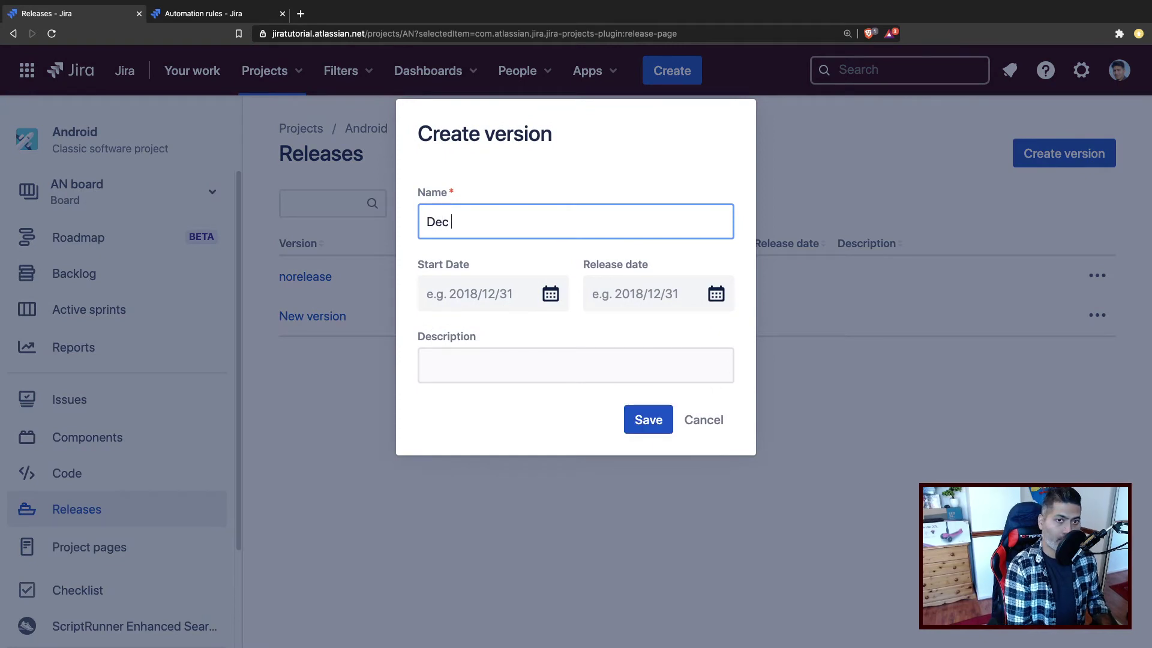
pyautogui.write(' 2020')
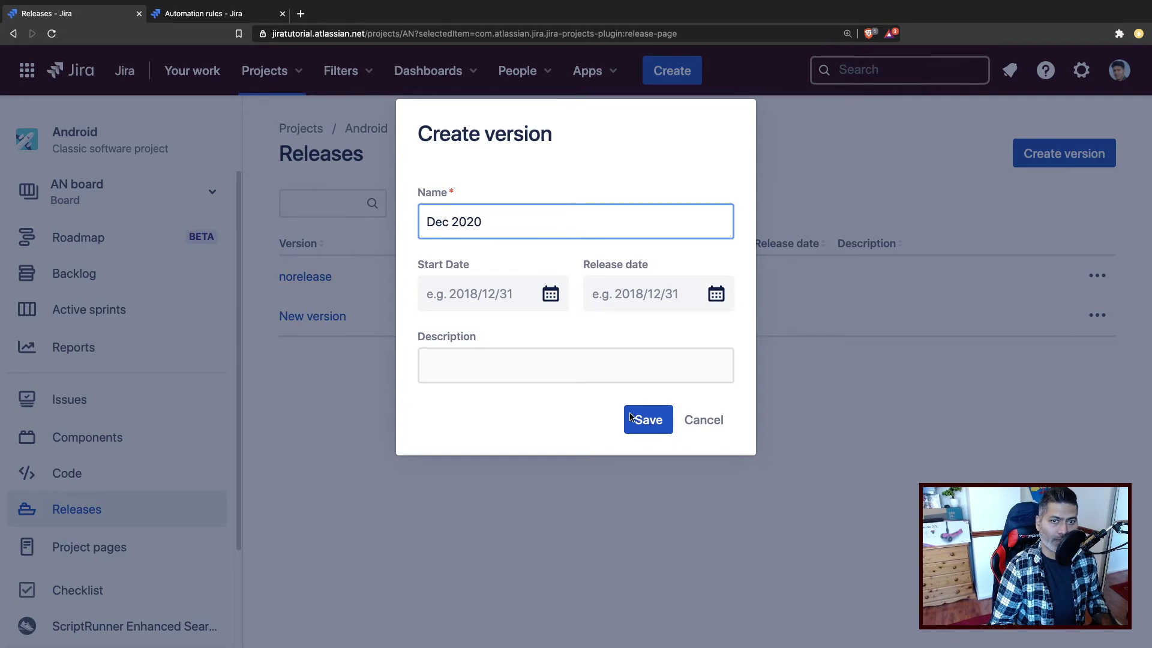
pyautogui.click(649, 420)
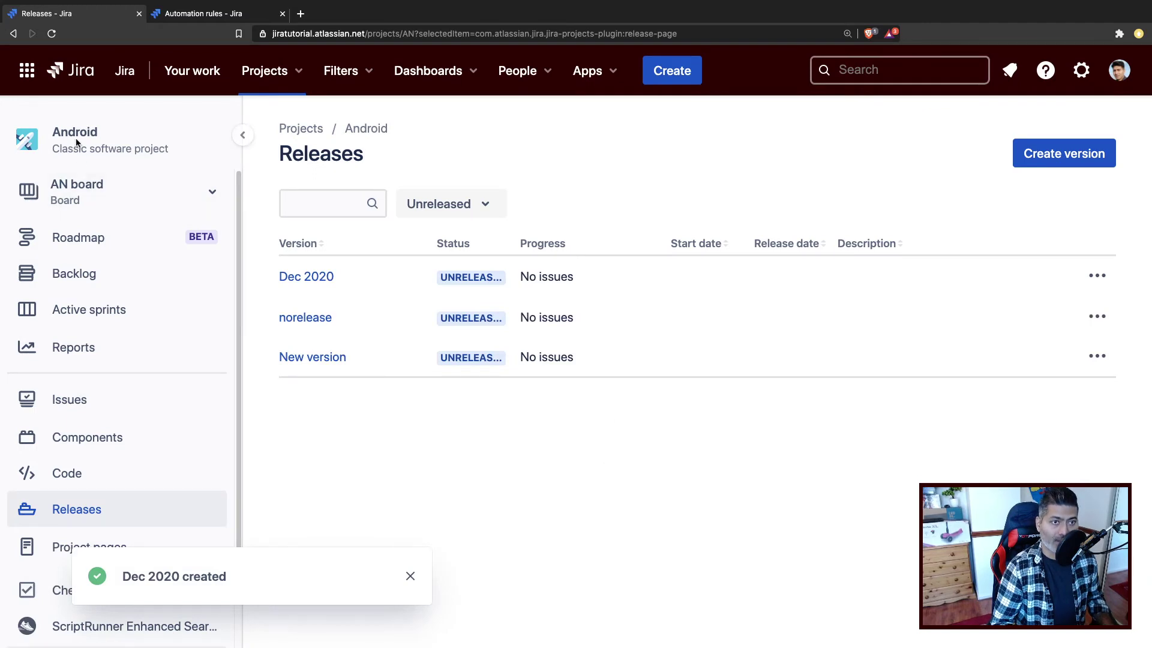
pyautogui.click(198, 13)
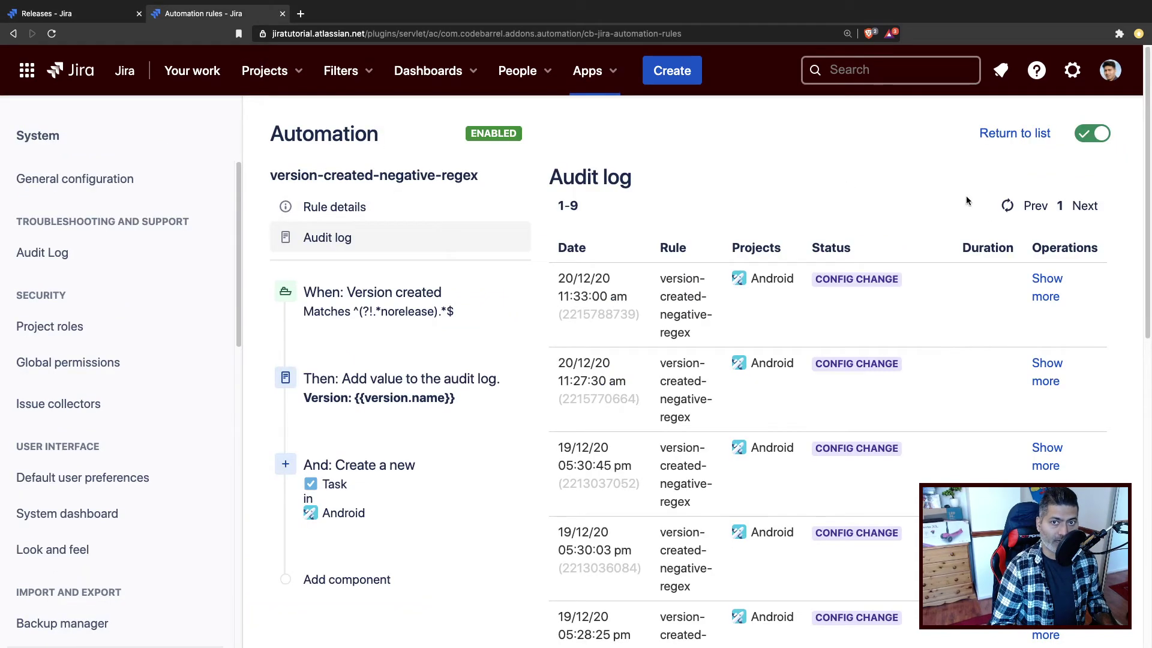
# Refresh the audit log and confirm the latest run logged Dec 2020 and created AN-50
pyautogui.click(1008, 207)
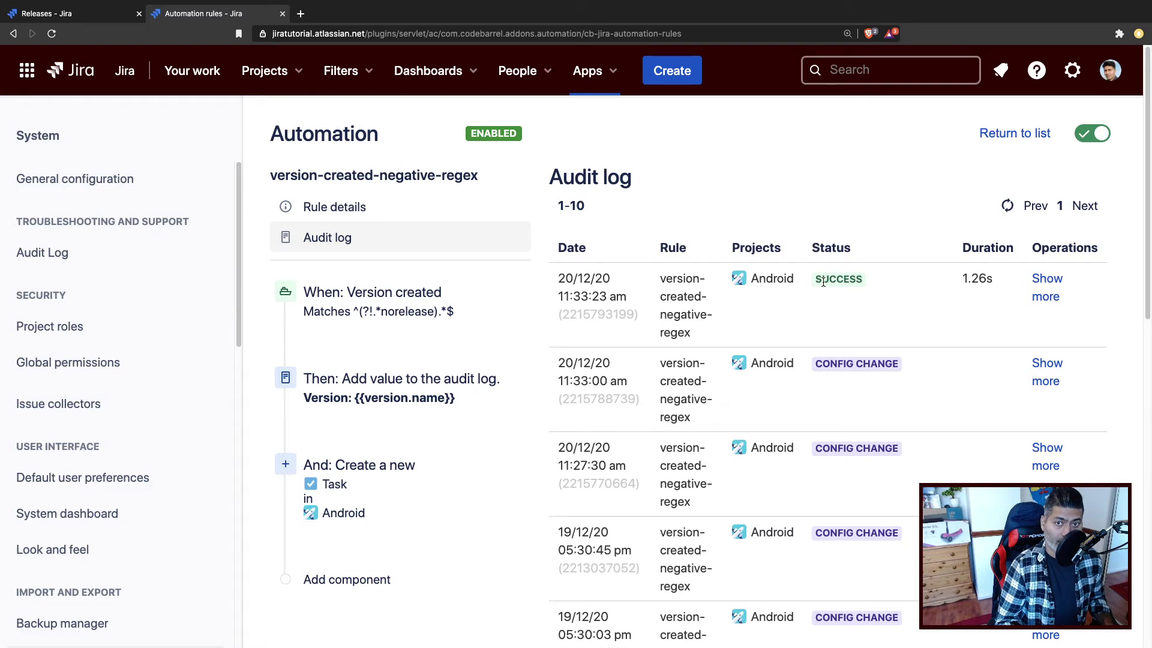
pyautogui.click(1054, 297)
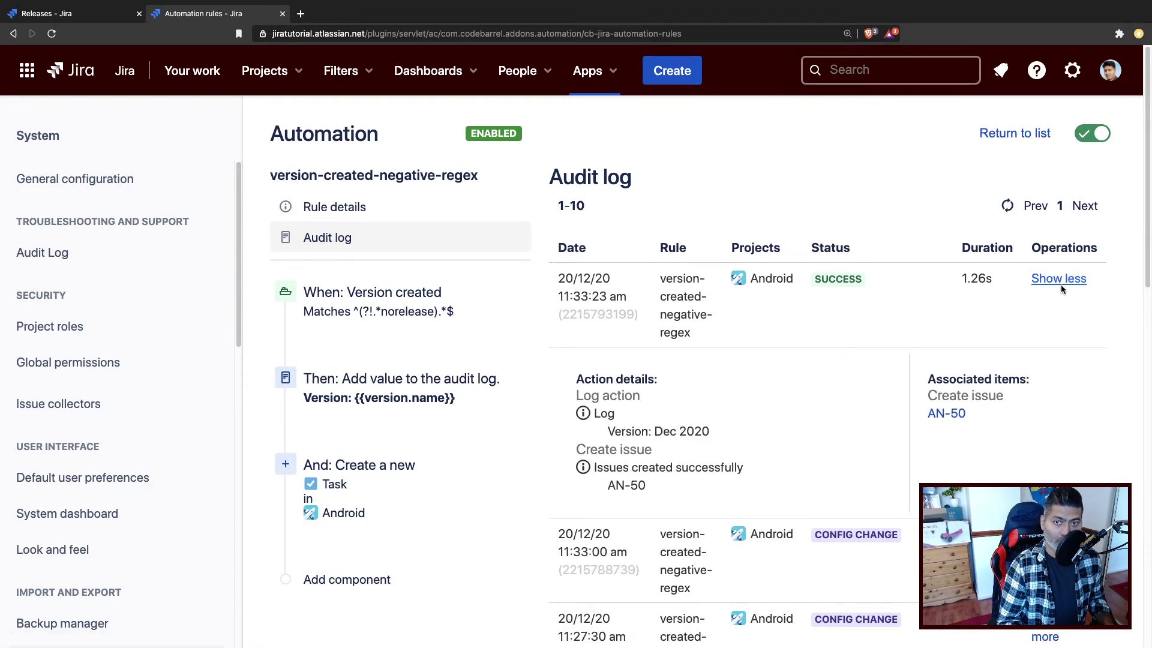
pyautogui.scroll(-1, 719, 391)
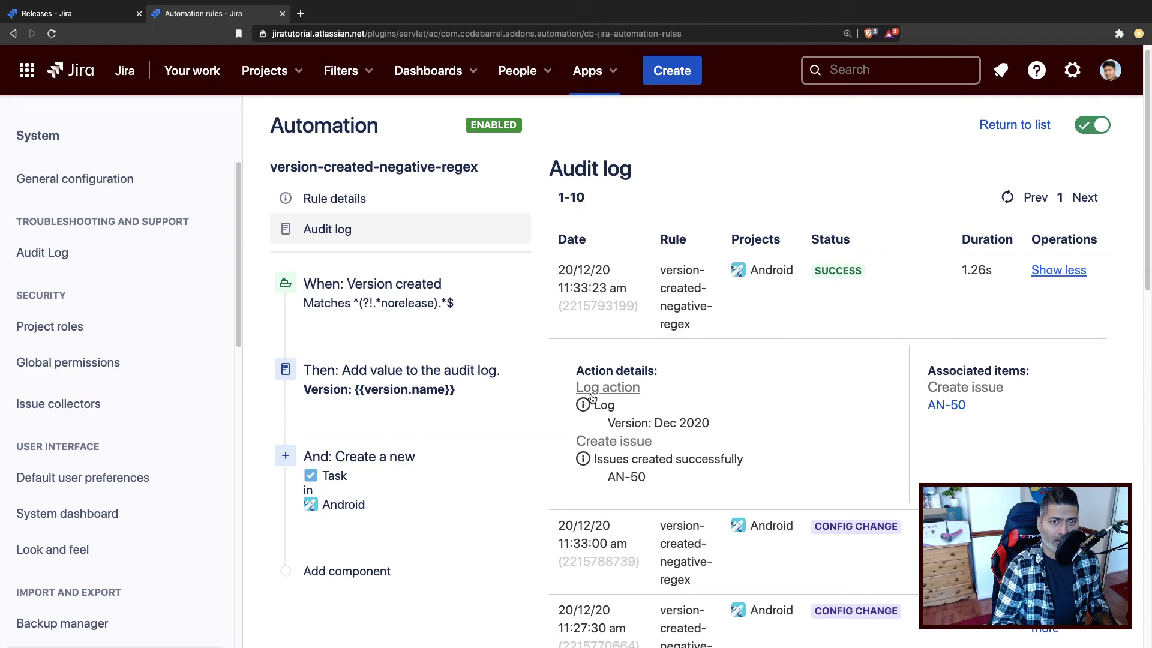
pyautogui.moveTo(714, 428); pyautogui.dragTo(607, 428)
pyautogui.moveTo(654, 480); pyautogui.dragTo(605, 475)
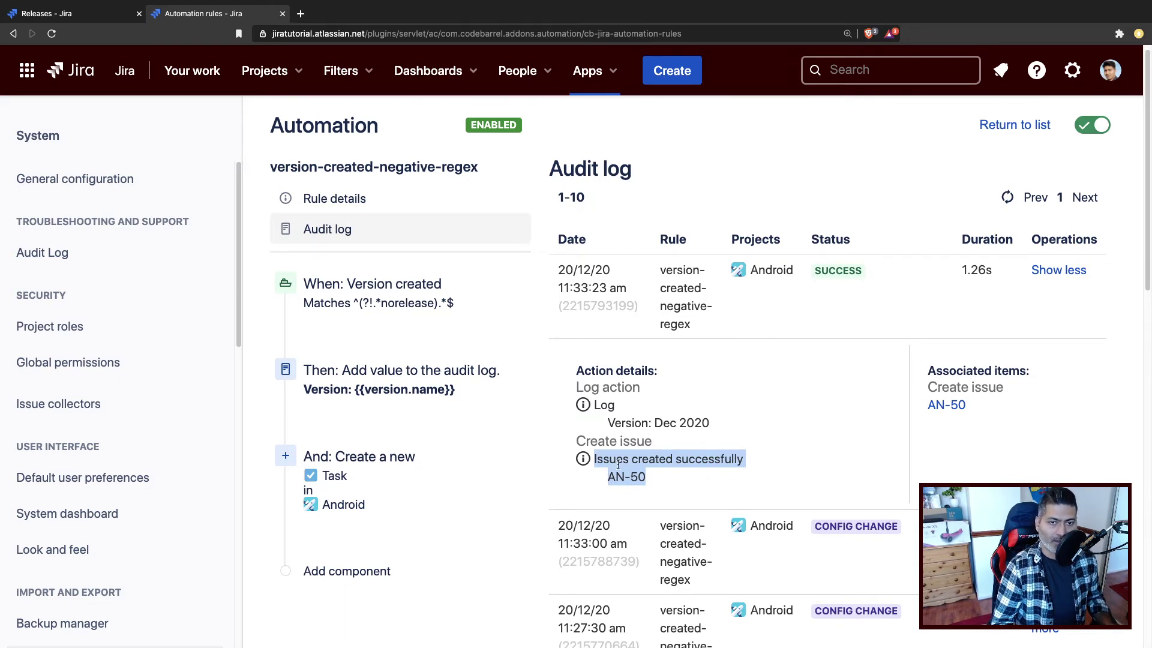
pyautogui.click(663, 476)
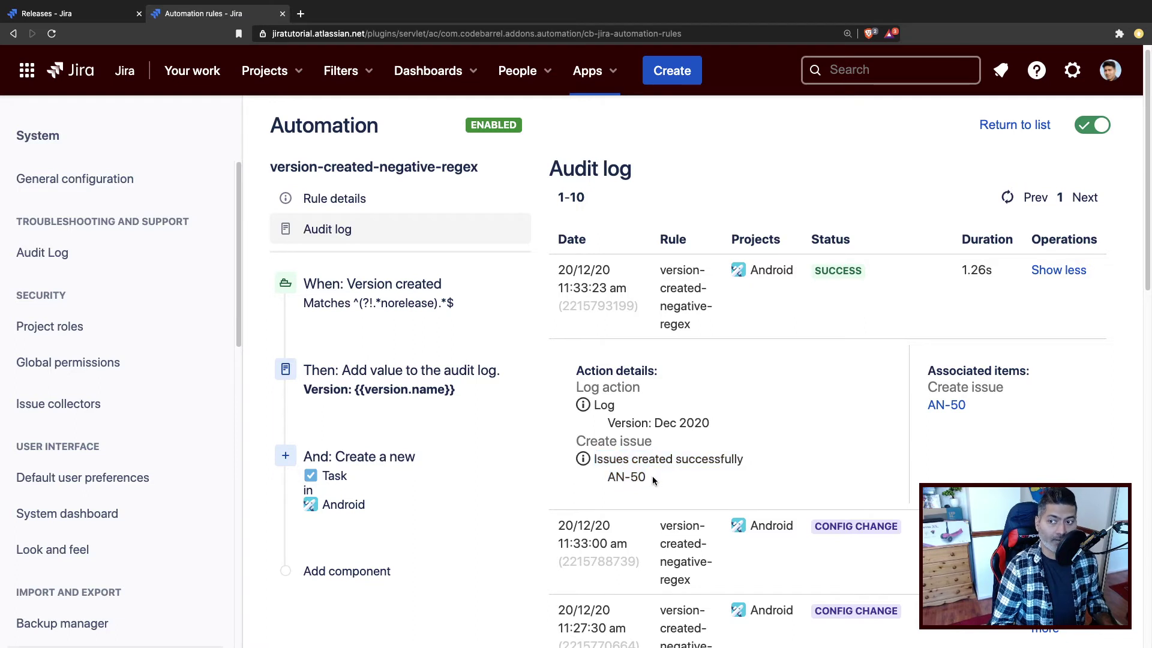
pyautogui.tripleClick(651, 476)
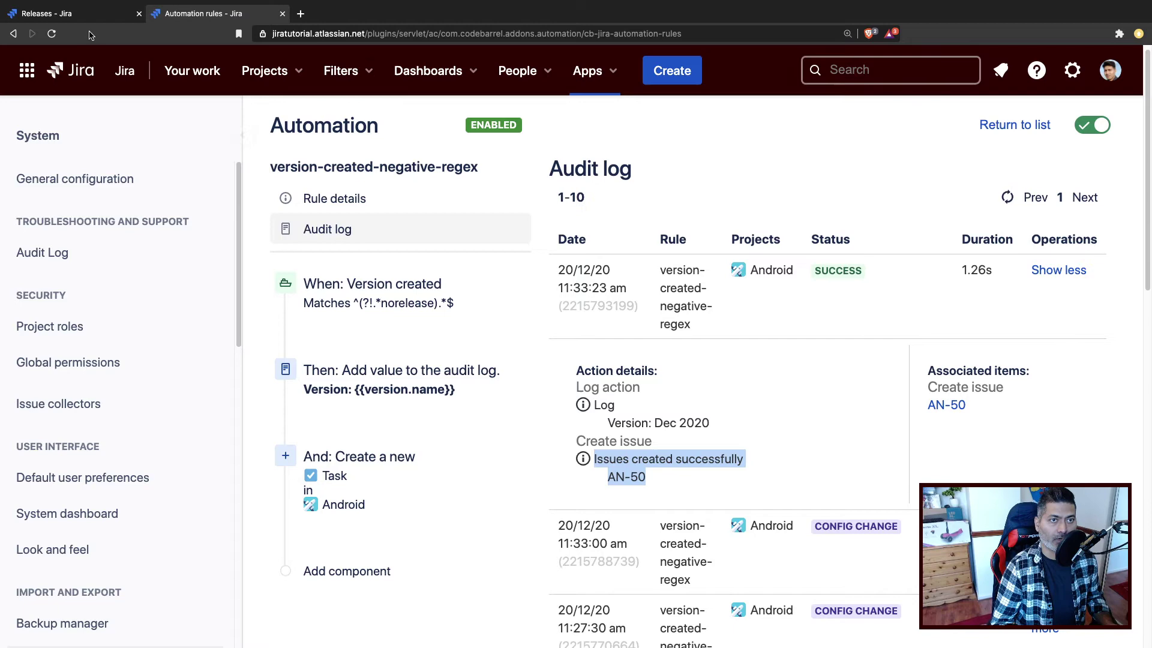
pyautogui.hotkey('ctrl', 'shift', 'Tab')
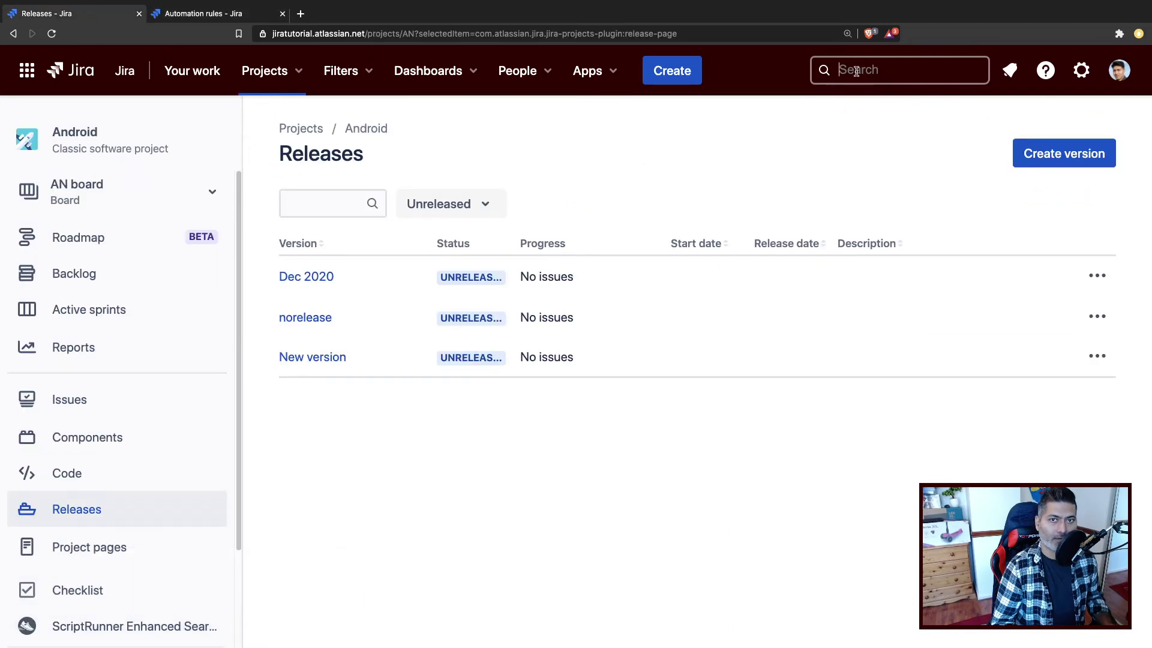
# Search for AN-50 and inspect the To Do Task 'New version released' created by Automation
pyautogui.click(853, 70)
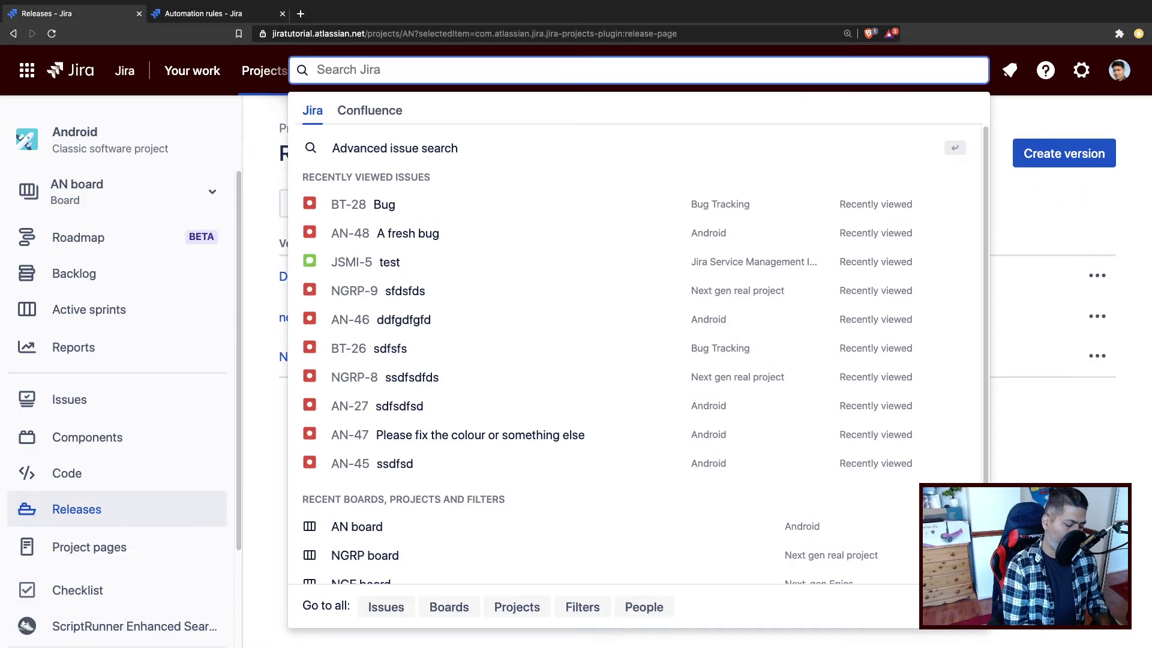
pyautogui.write('AN-50')
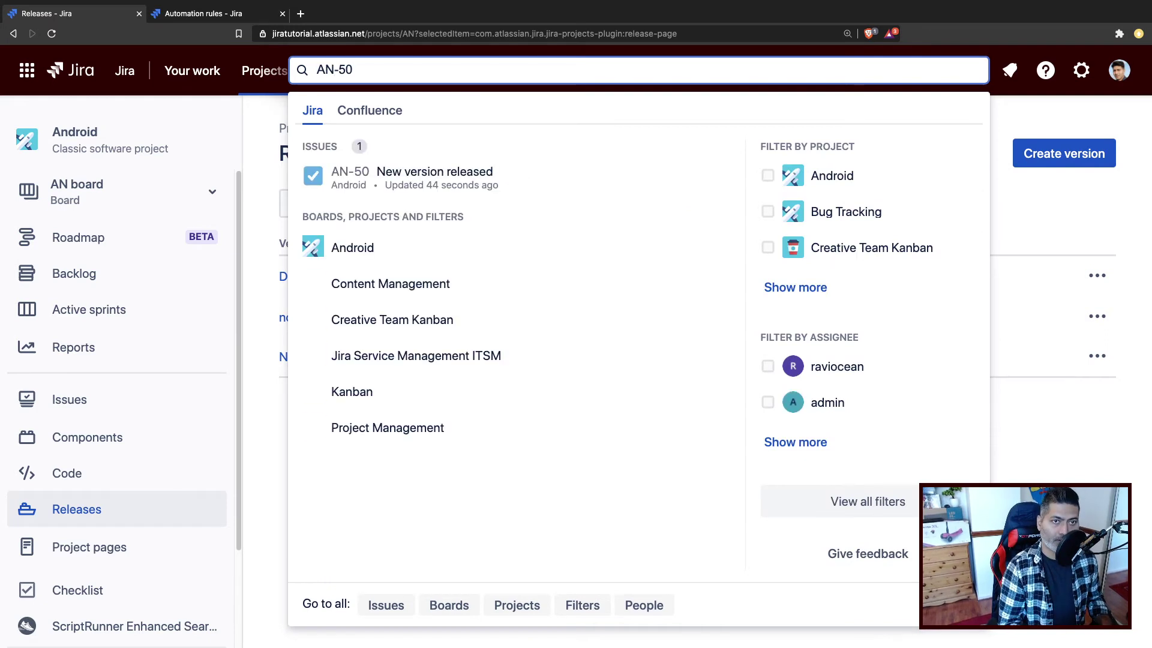
pyautogui.press('Down')
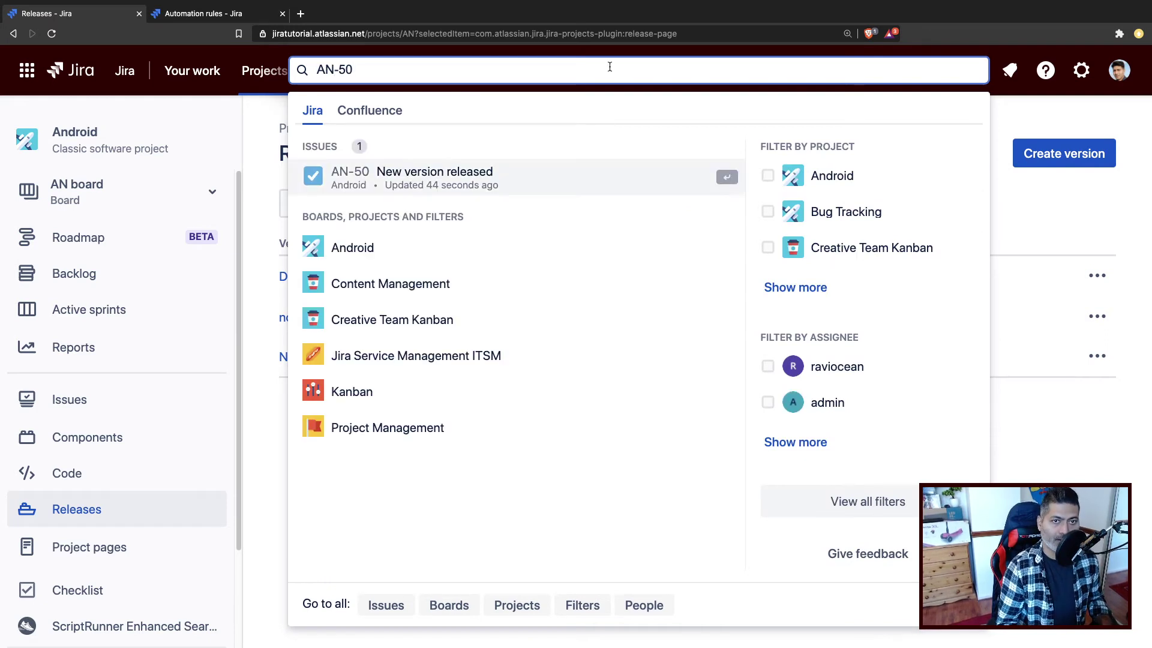
pyautogui.click(512, 185)
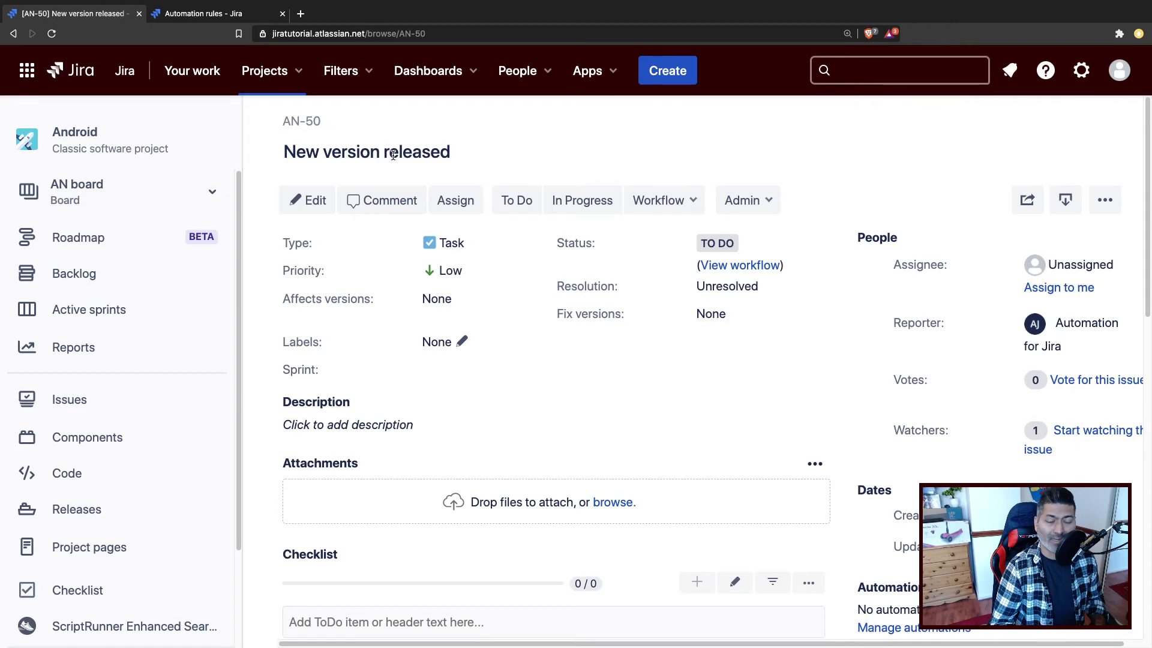
pyautogui.doubleClick(384, 153)
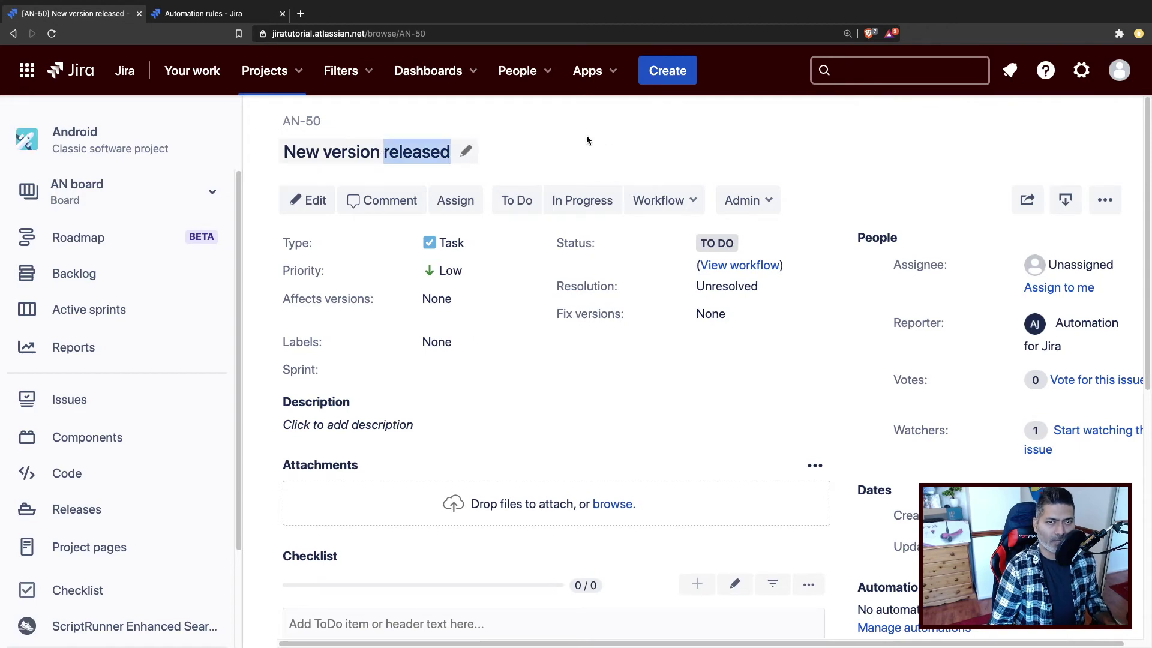
pyautogui.click(604, 136)
pyautogui.click(212, 18)
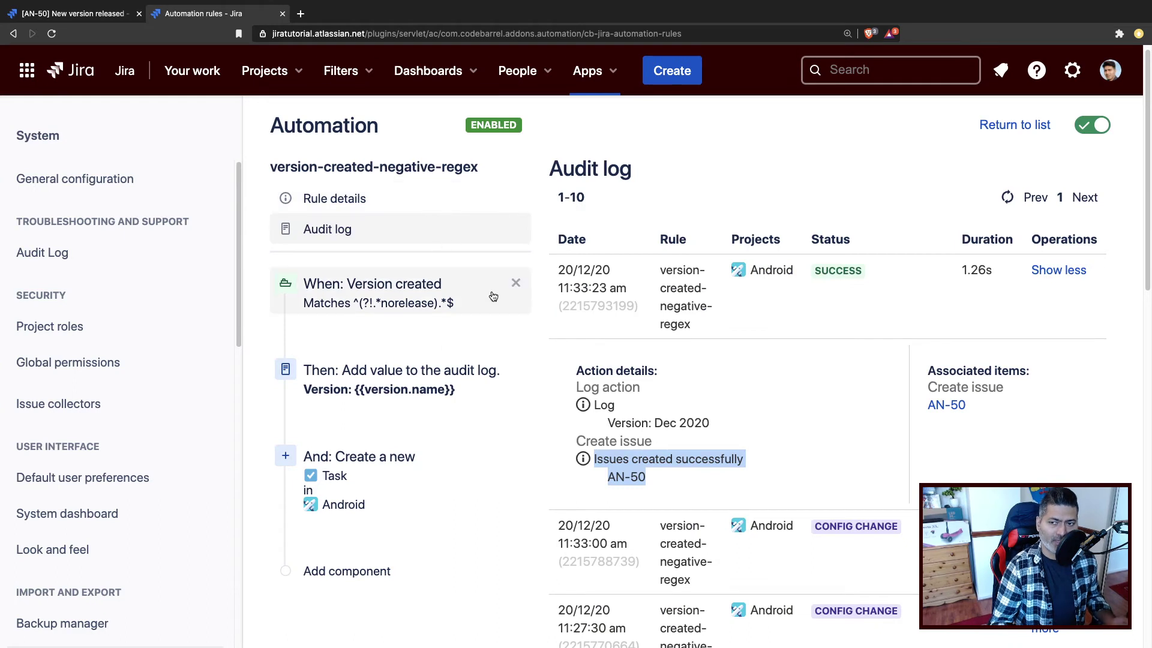
# Try adding a related-issues branch after the Version created trigger, then remove it
pyautogui.click(408, 290)
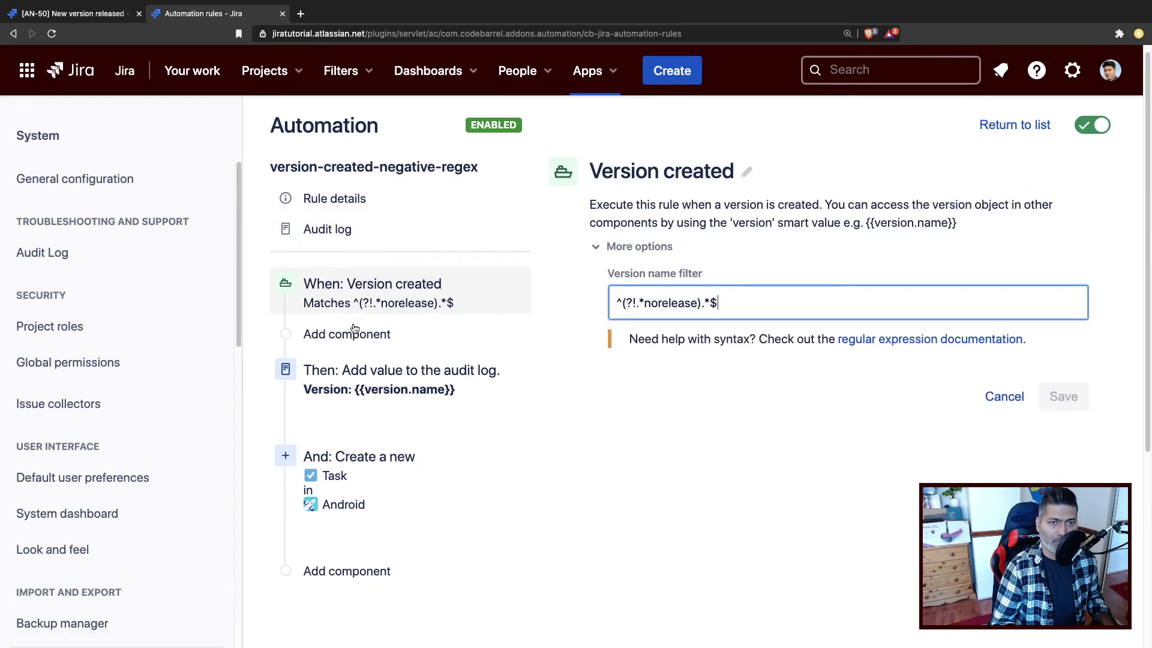
pyautogui.click(353, 332)
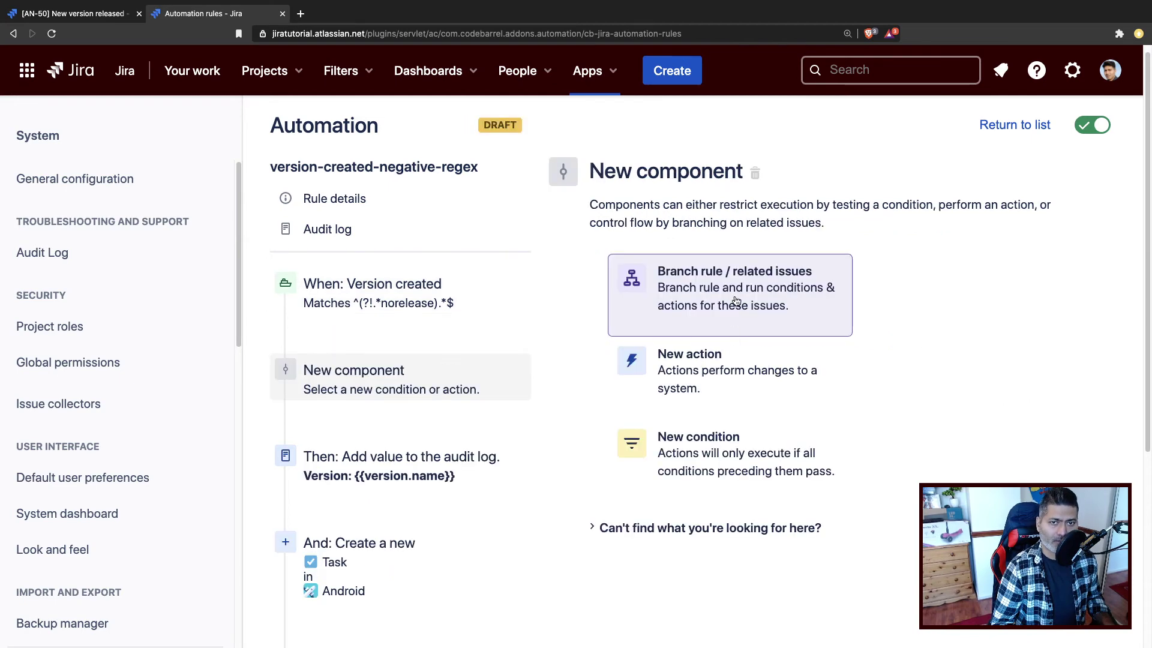
pyautogui.click(733, 321)
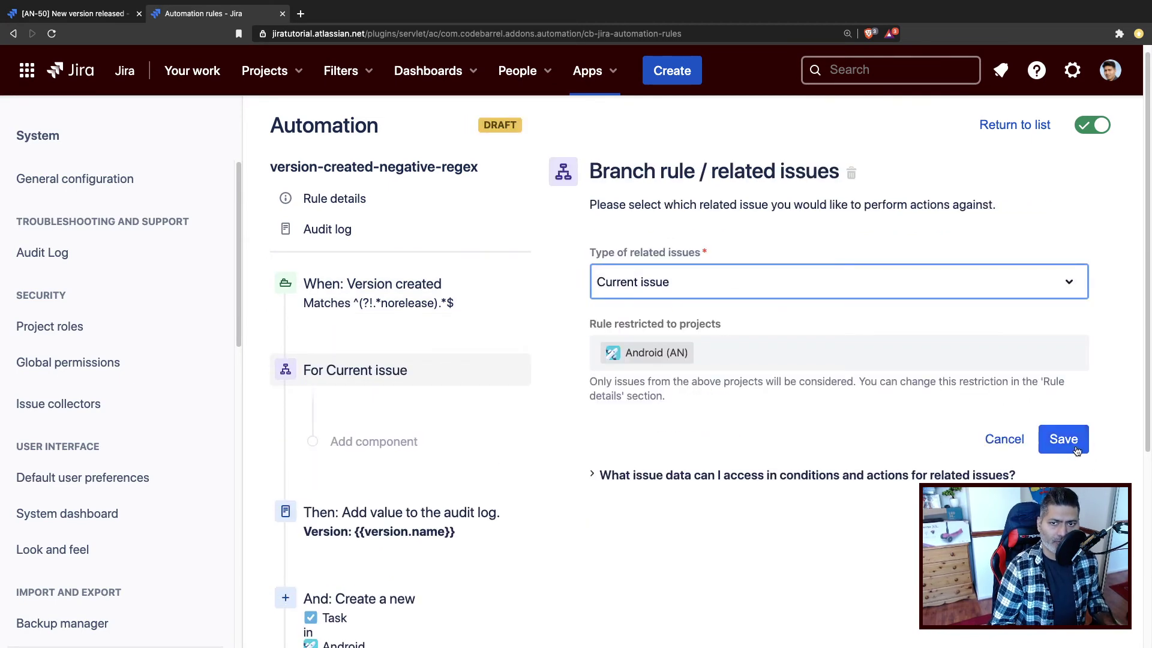
pyautogui.moveTo(483, 363)
pyautogui.click(516, 371)
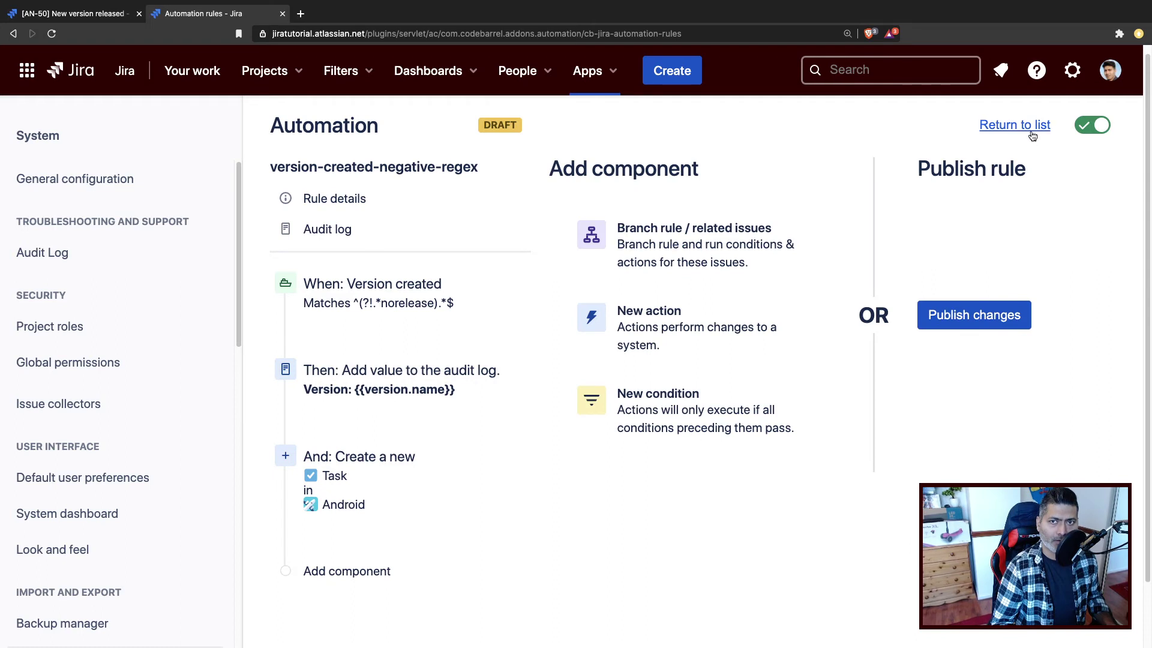
# Stay in the rule editor rather than discarding changes, and show the rule's audit log
pyautogui.click(999, 127)
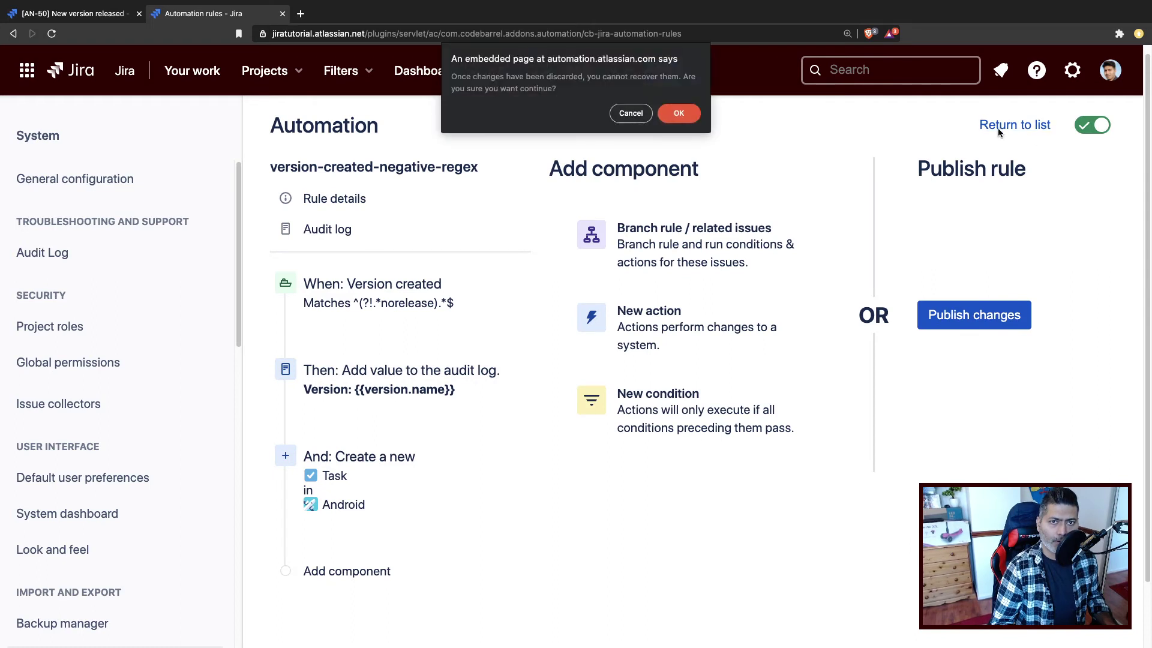
pyautogui.click(634, 117)
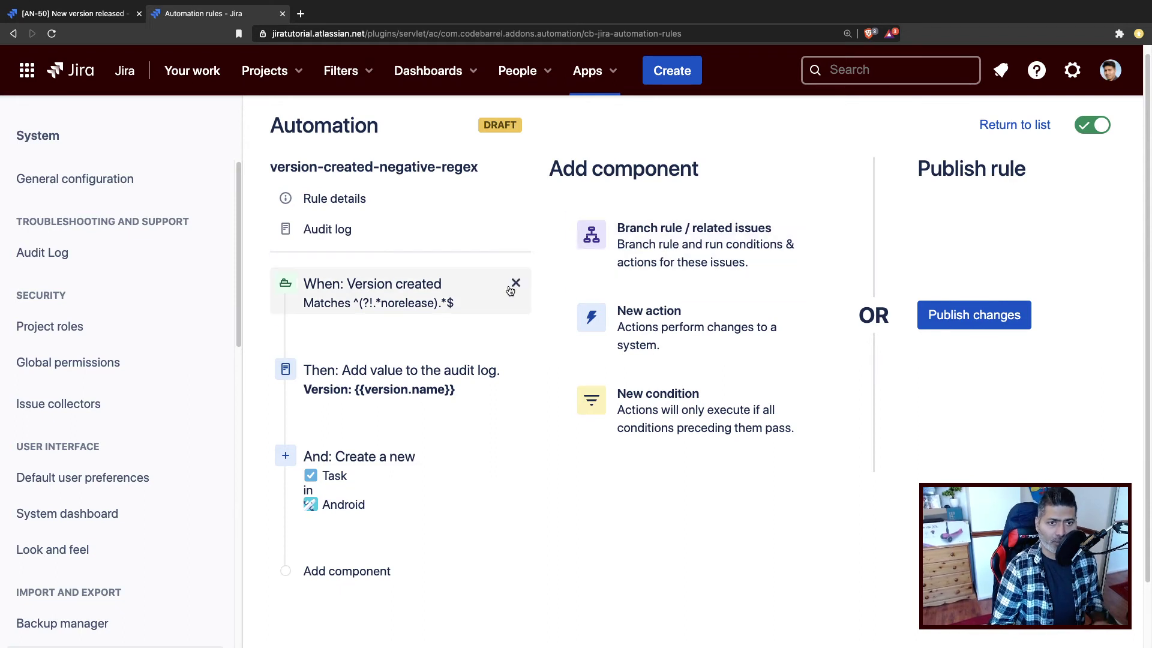
pyautogui.click(312, 228)
# Delete the norelease version from the Android project's releases
pyautogui.click(82, 18)
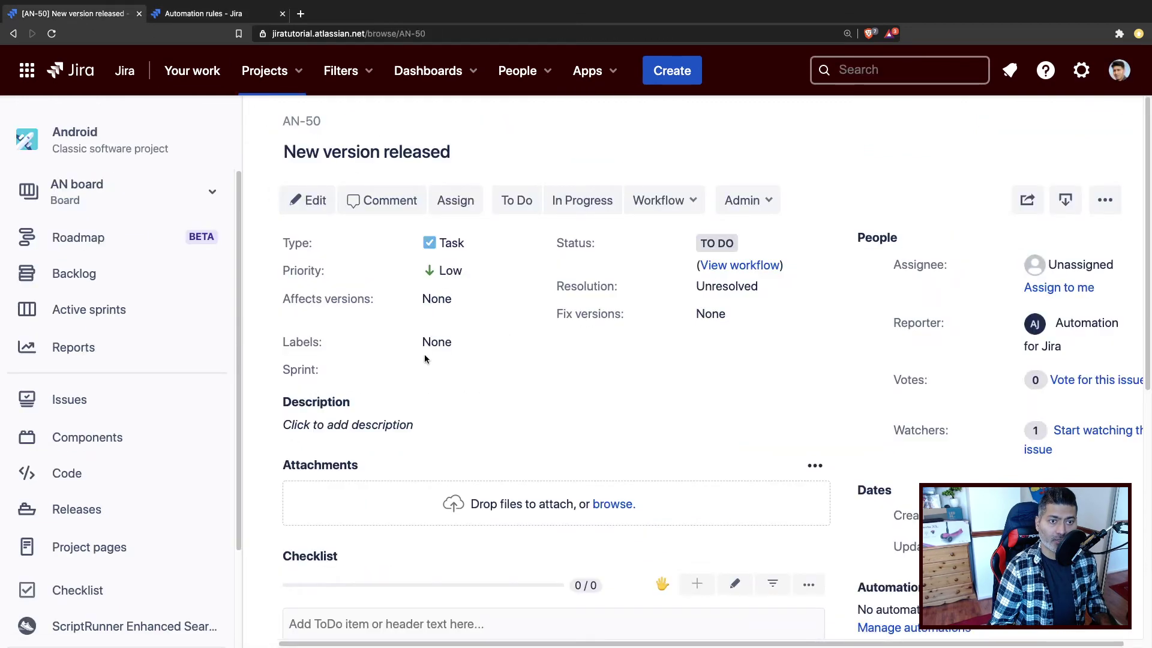
pyautogui.click(93, 514)
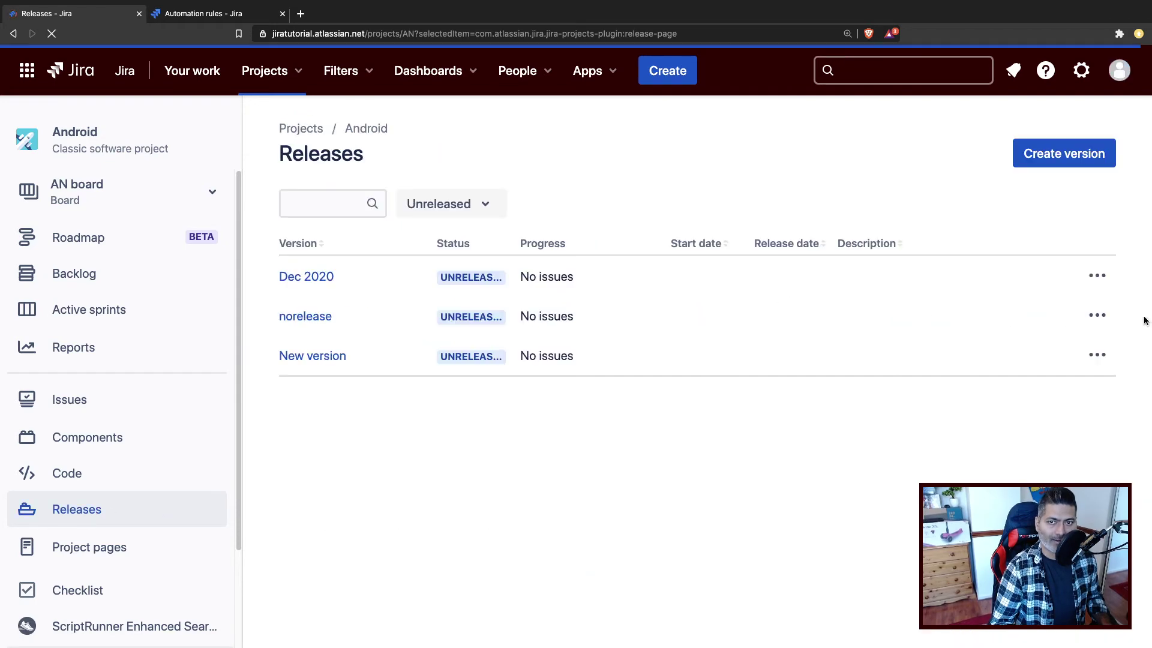
pyautogui.click(1098, 317)
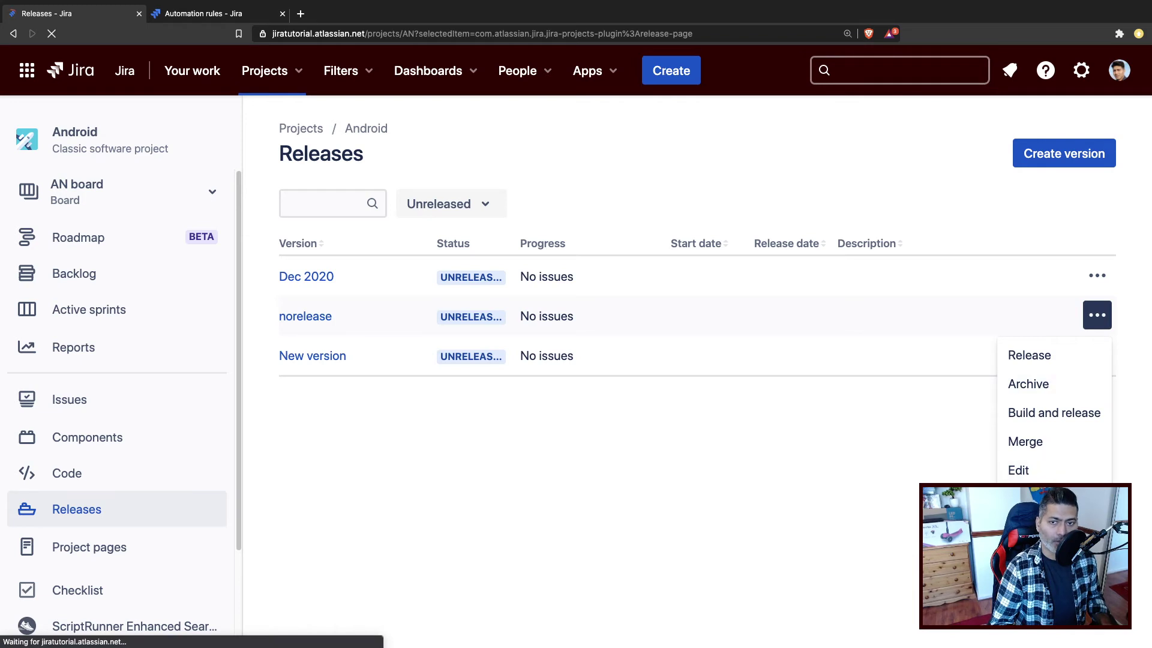
pyautogui.click(977, 436)
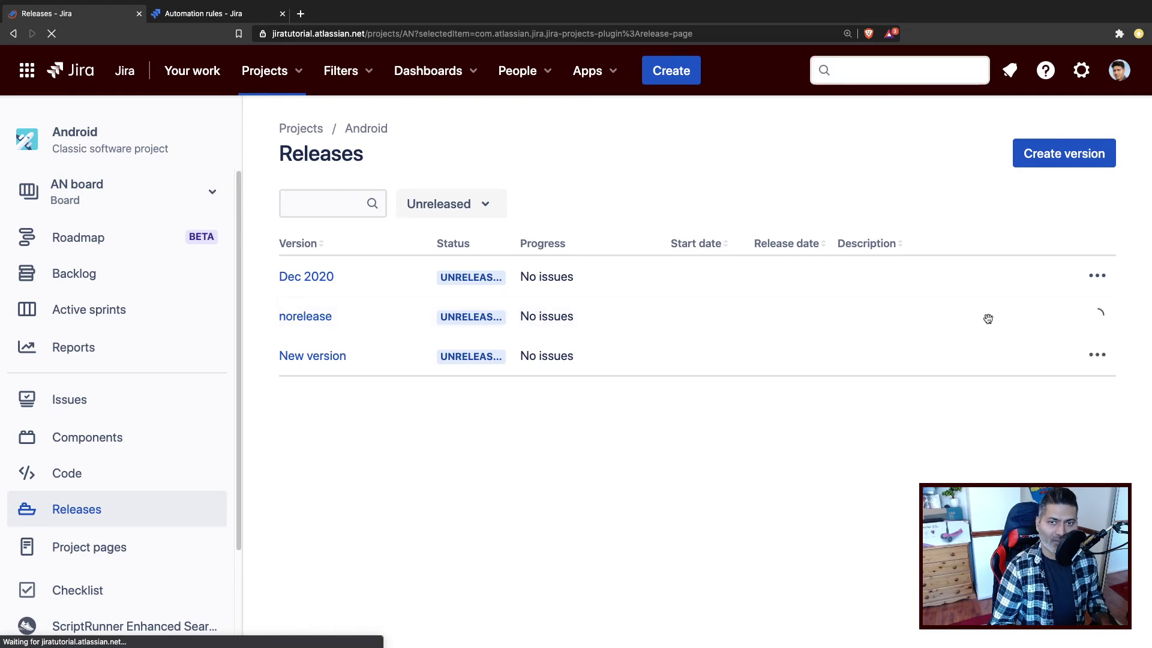
# Create a new version named norelease and return to the automation rule
pyautogui.click(1062, 159)
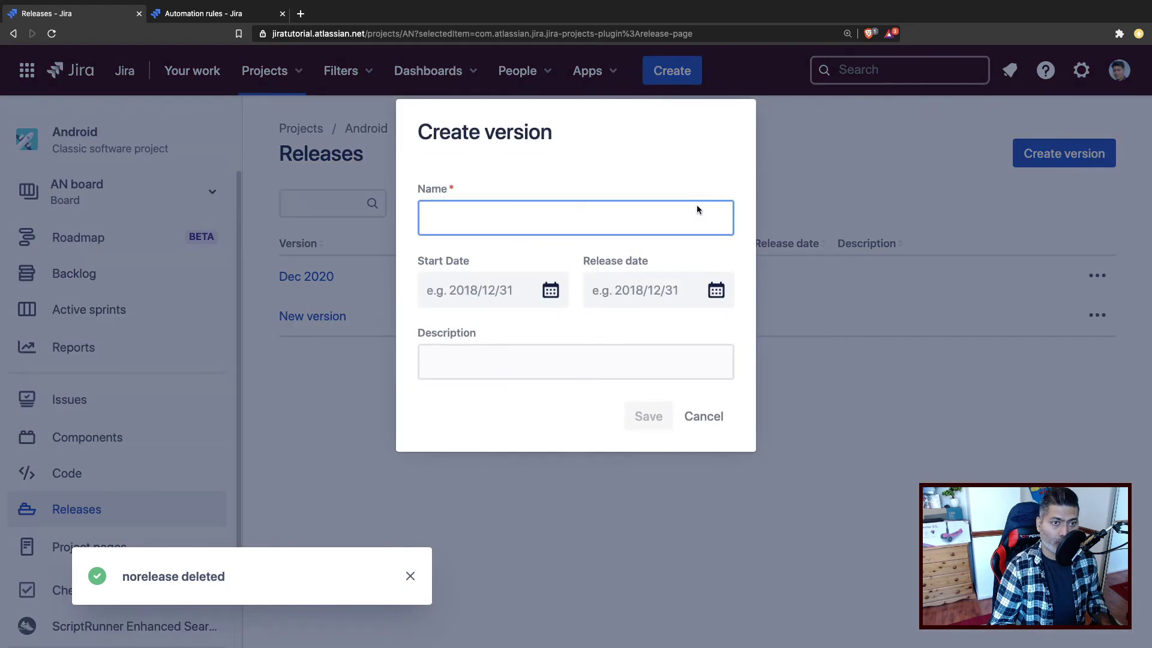
pyautogui.write('no')
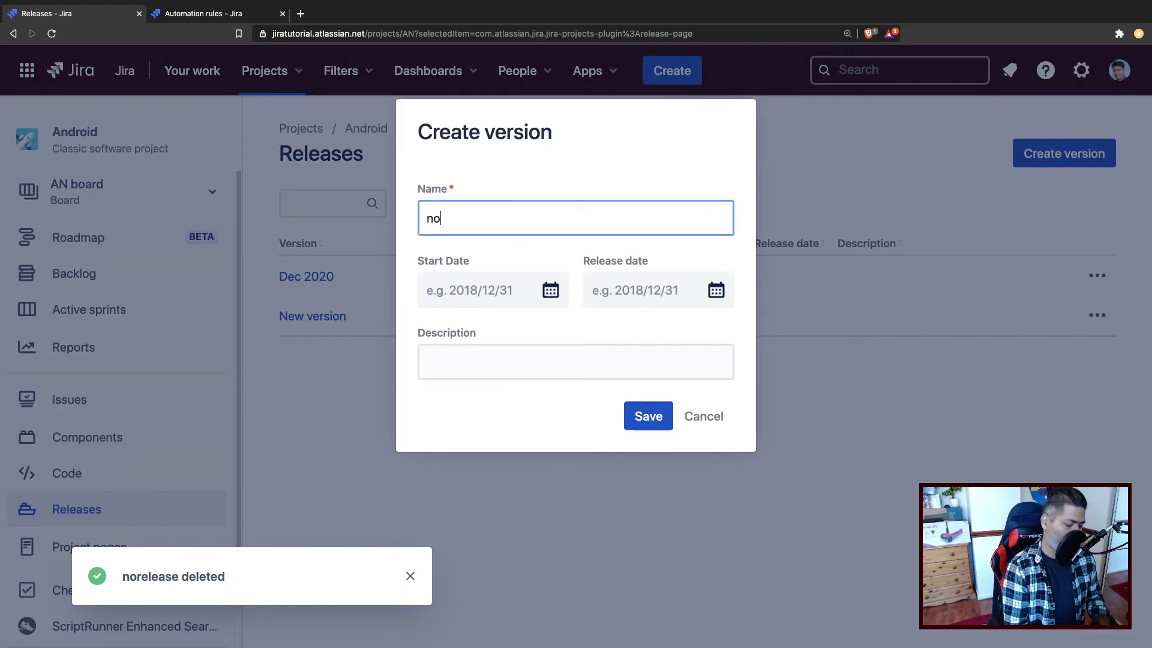
pyautogui.write('rleelease')
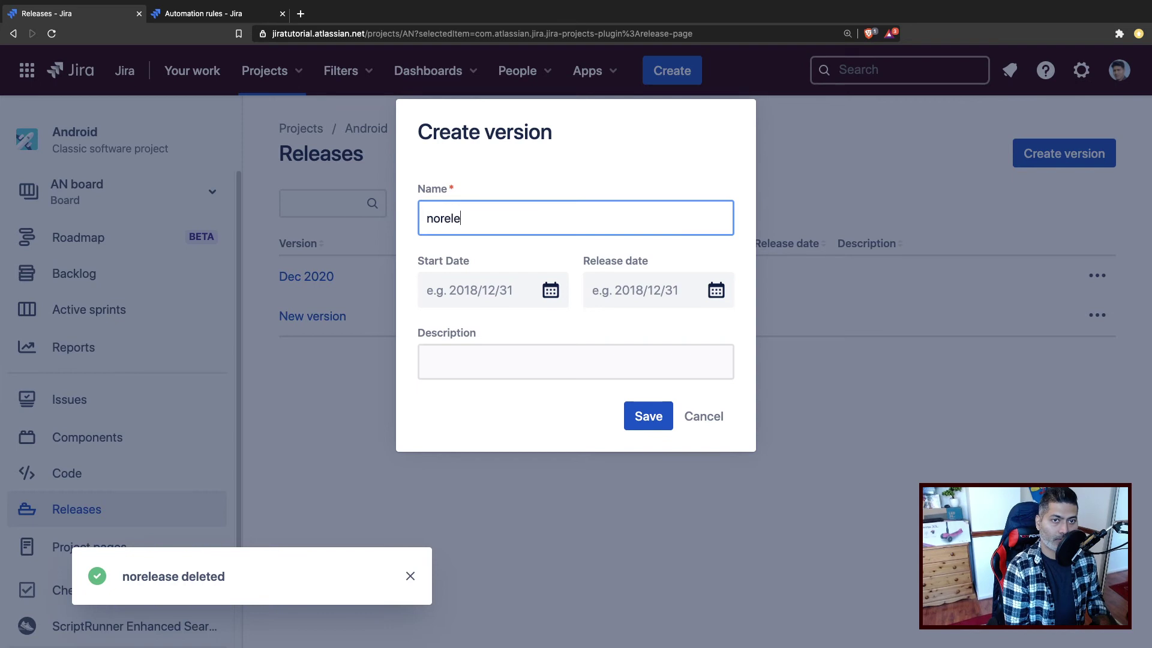
pyautogui.click(646, 416)
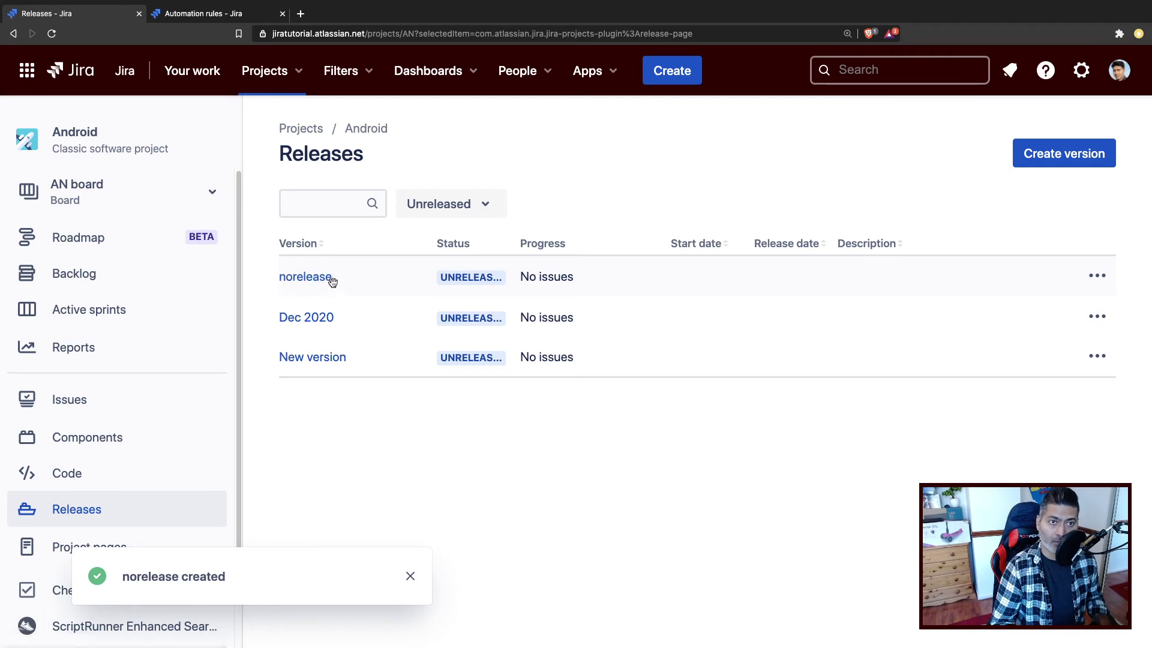
pyautogui.click(200, 16)
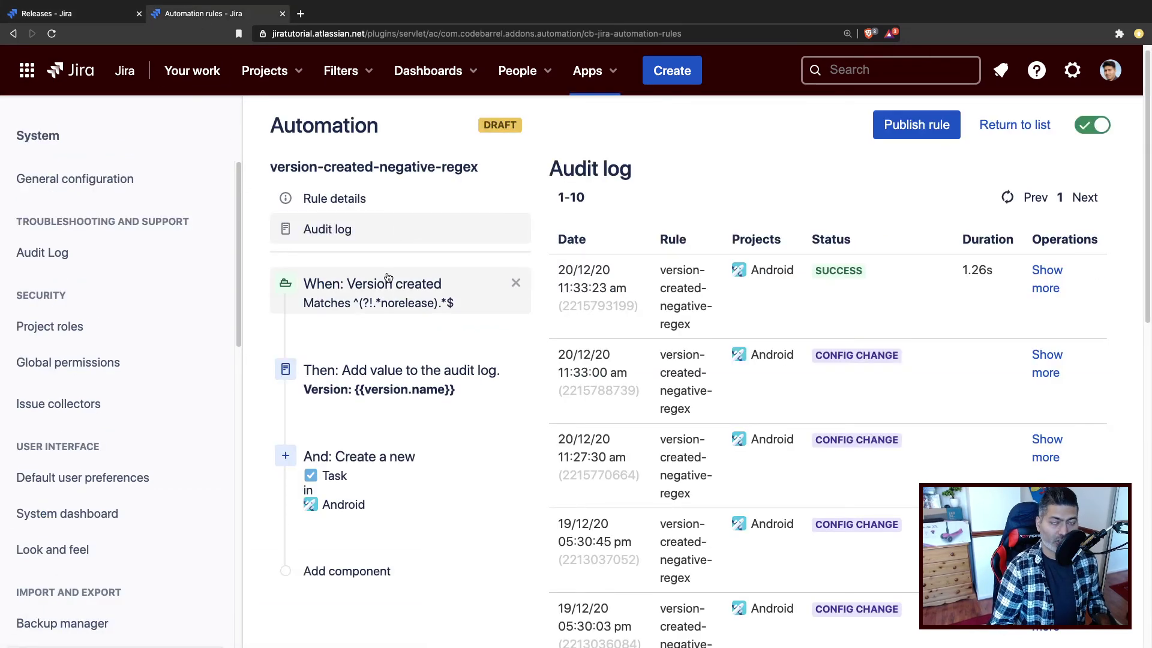
# Refresh the audit log and inspect the newest entry showing norelease did not match
pyautogui.click(1016, 199)
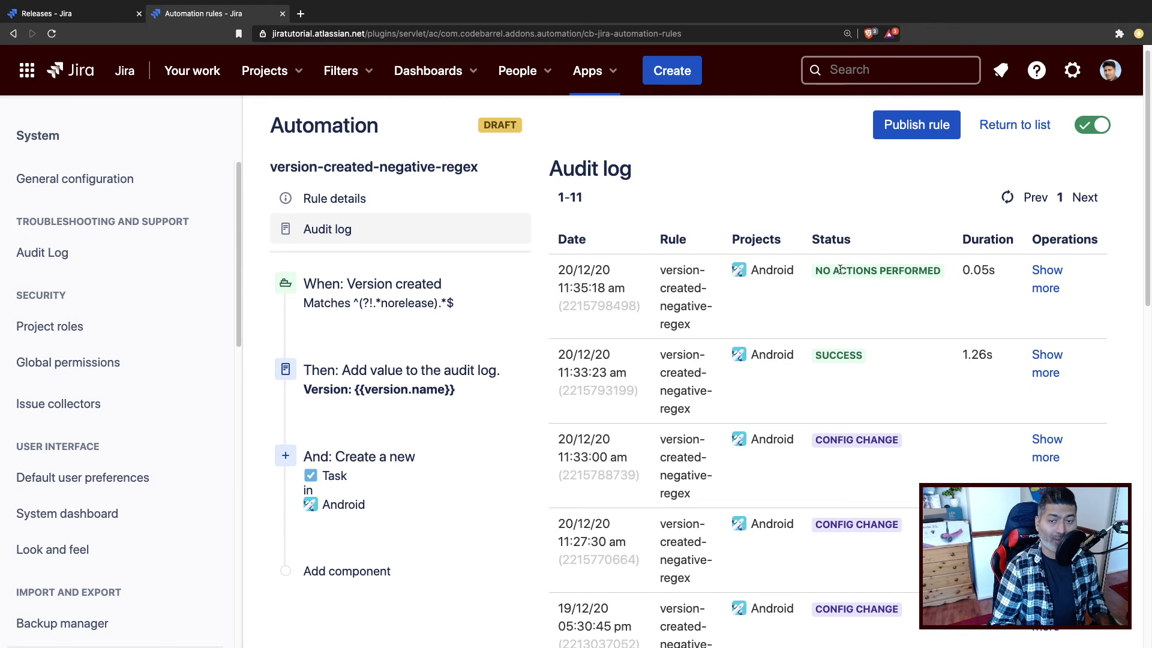
pyautogui.click(1047, 290)
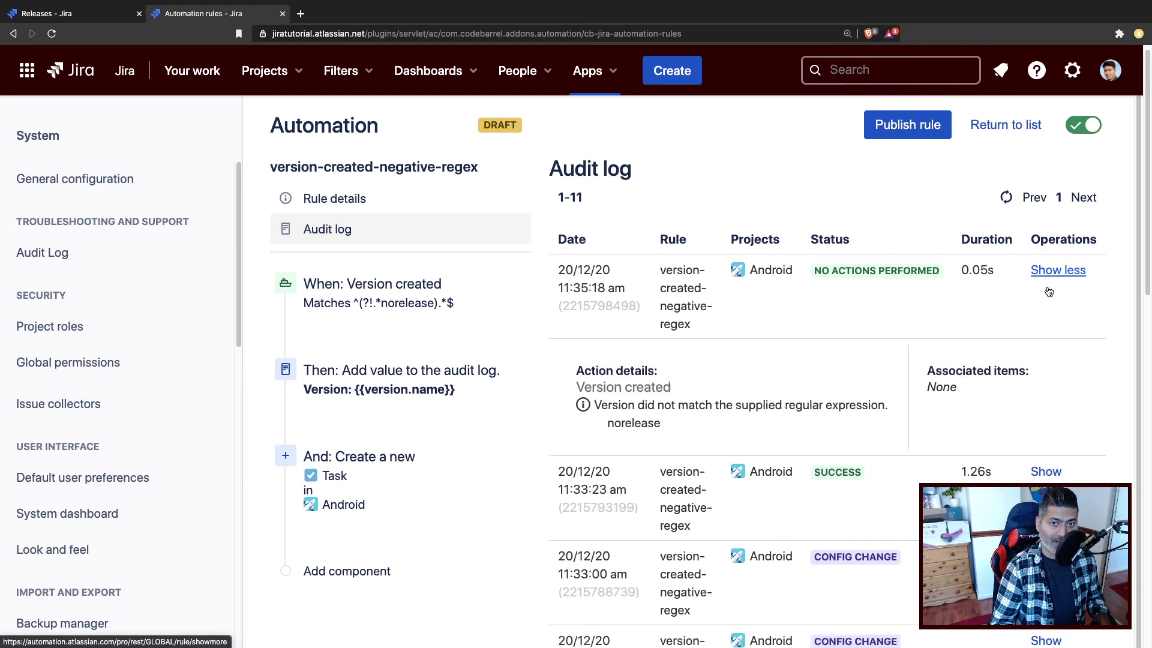
pyautogui.tripleClick(624, 410)
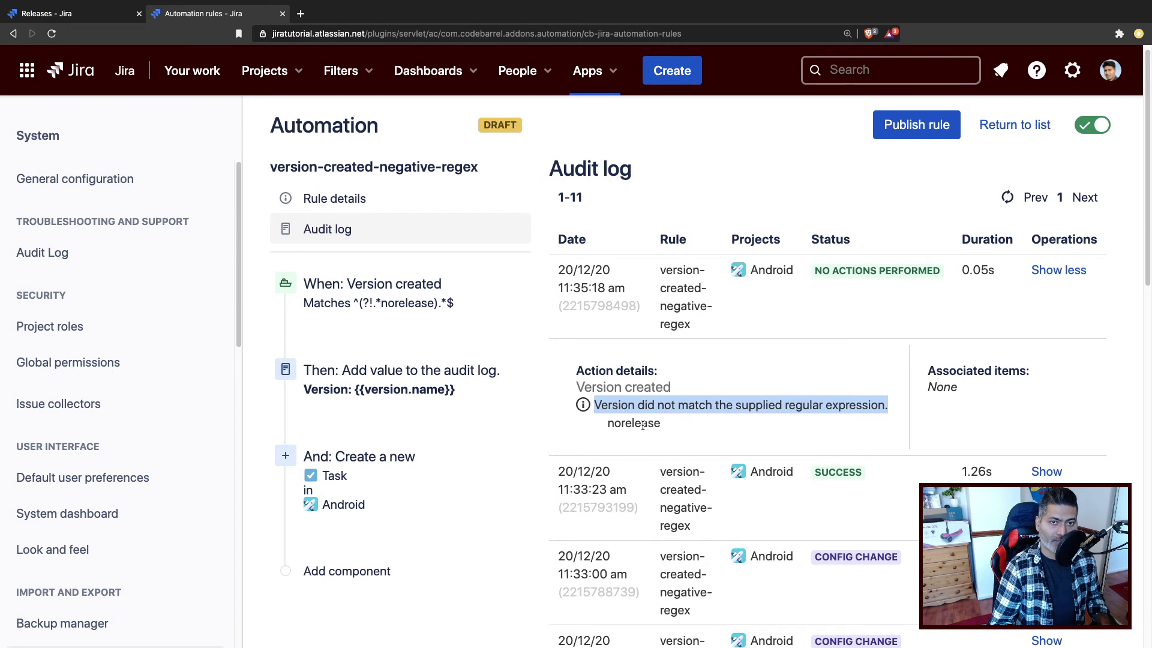
pyautogui.click(643, 425)
pyautogui.scroll(-1, 645, 425)
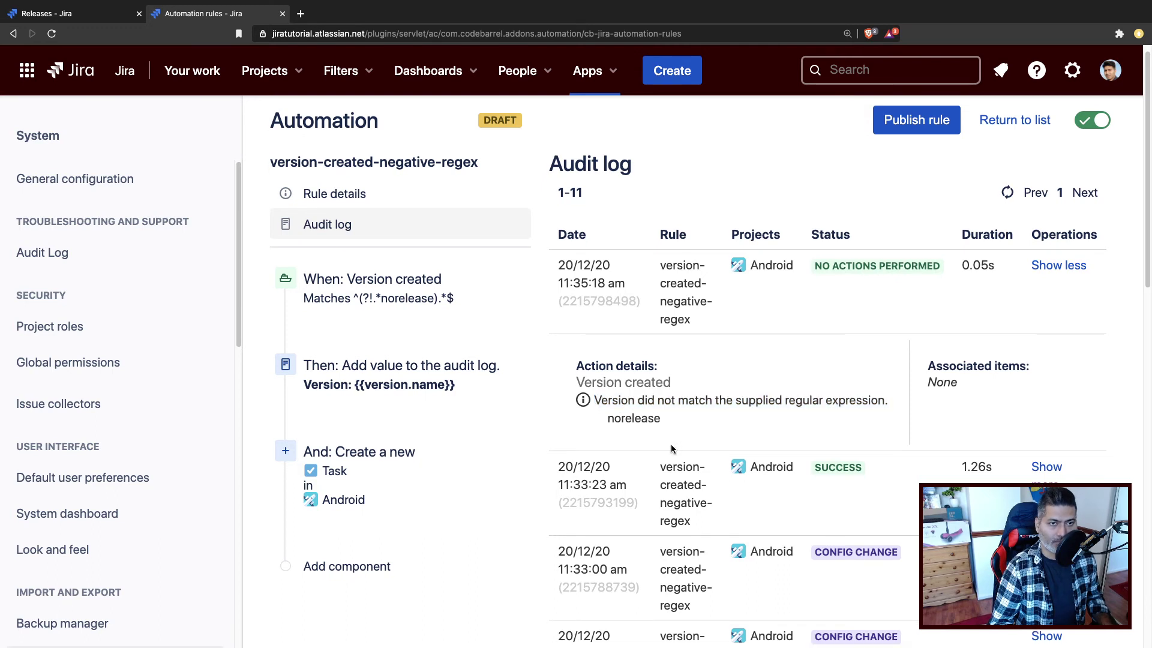
pyautogui.moveTo(357, 408)
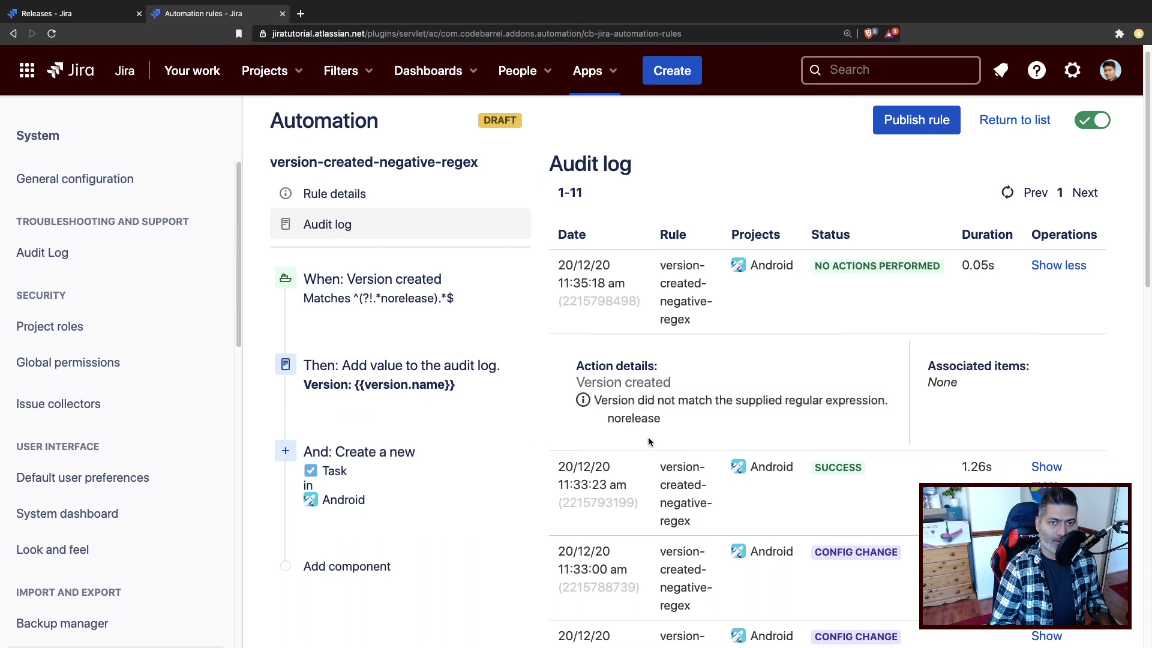
pyautogui.doubleClick(639, 421)
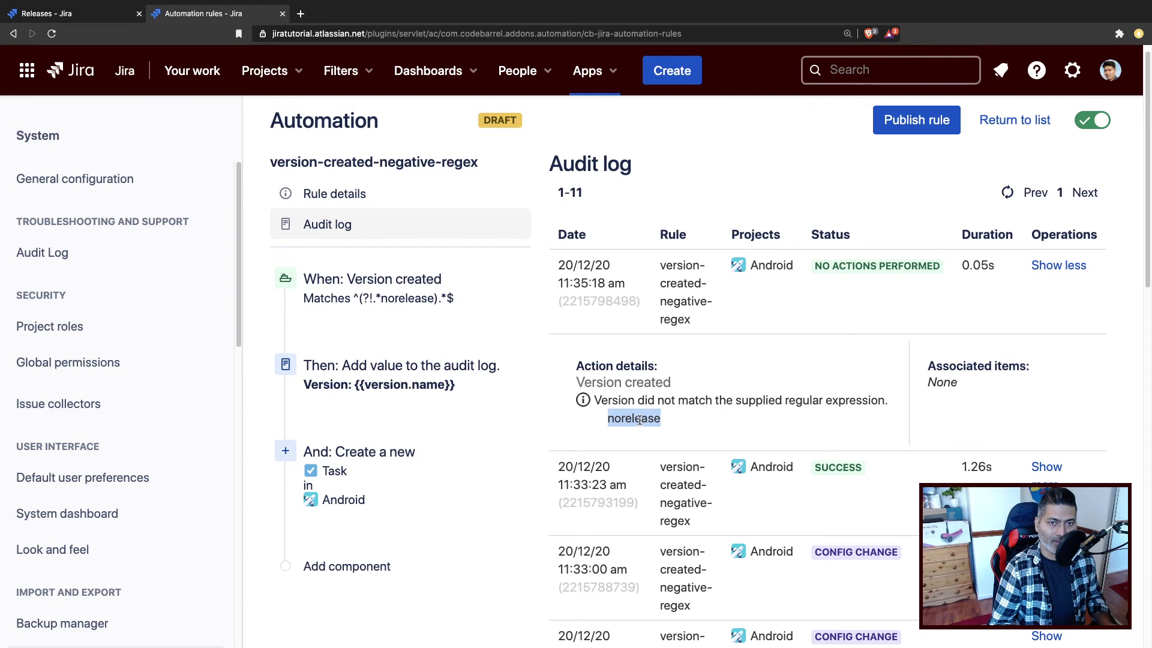
pyautogui.click(640, 421)
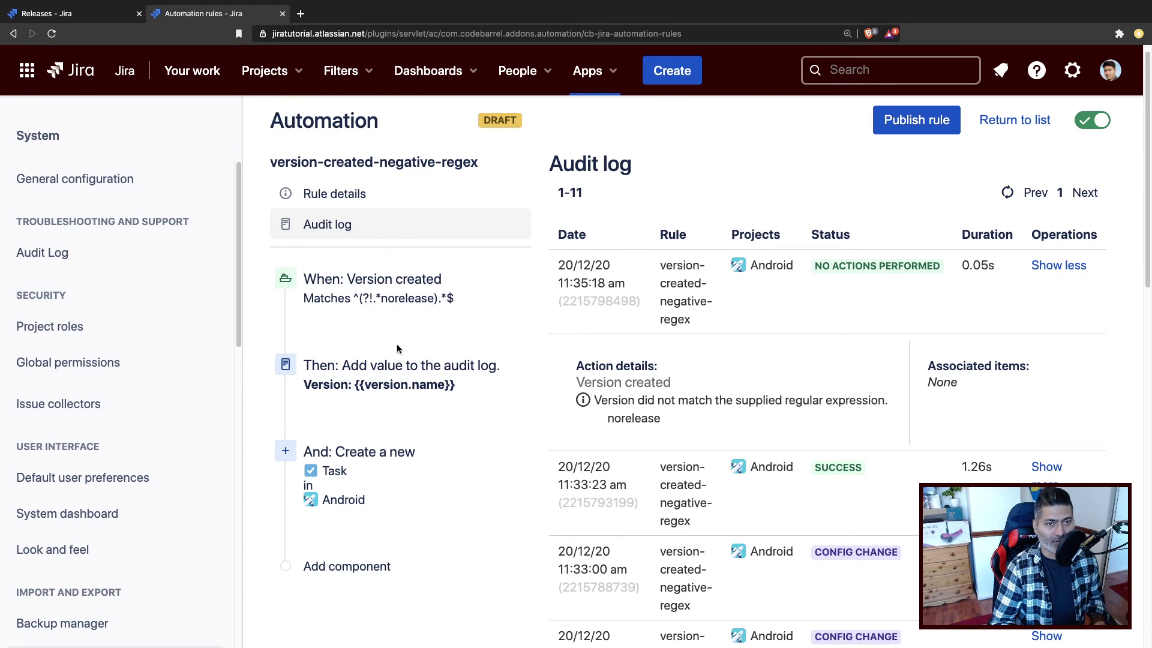
# Review the Version created trigger's name filter, then leave the editor for the rules list
pyautogui.click(393, 306)
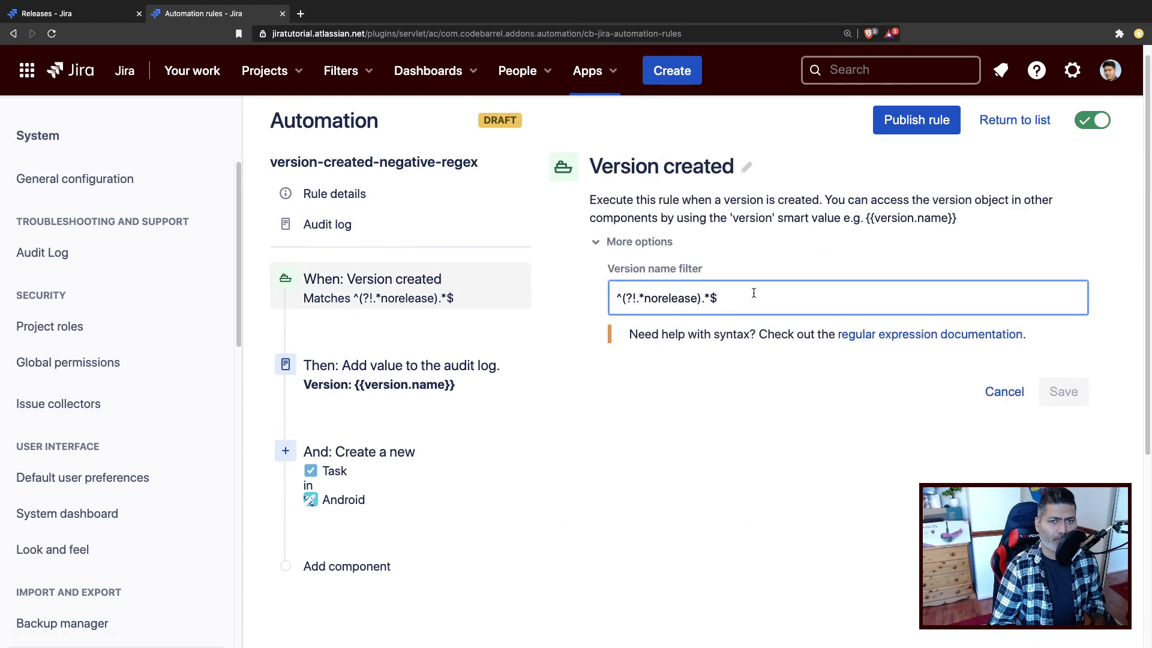
pyautogui.moveTo(754, 293); pyautogui.dragTo(571, 299)
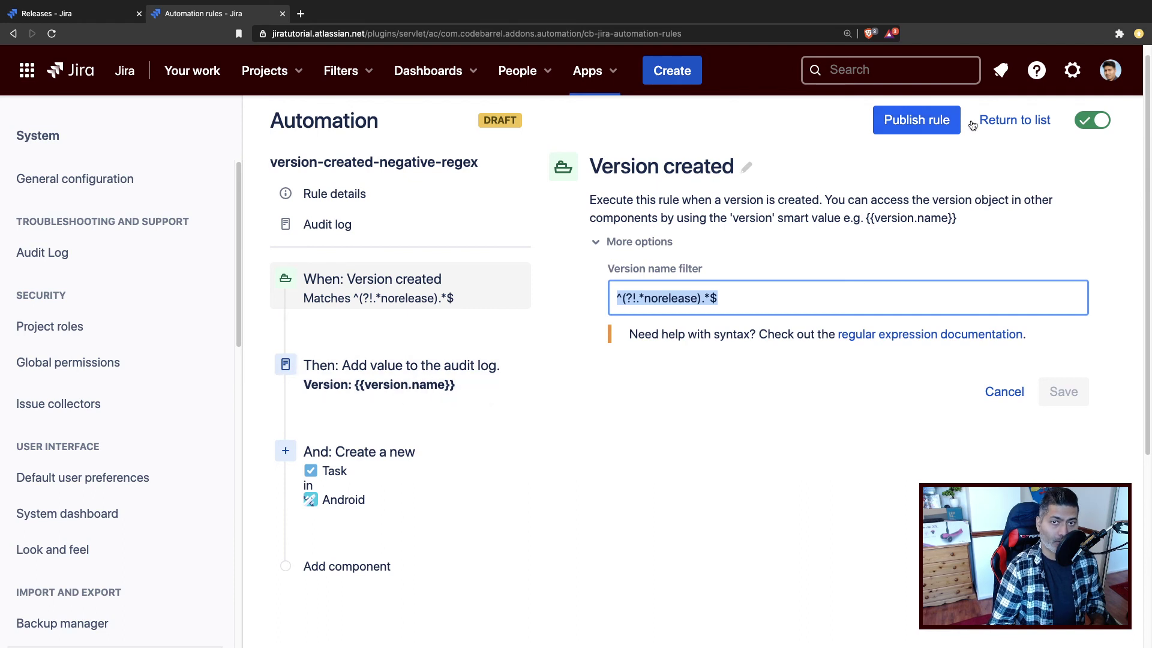
pyautogui.click(1012, 123)
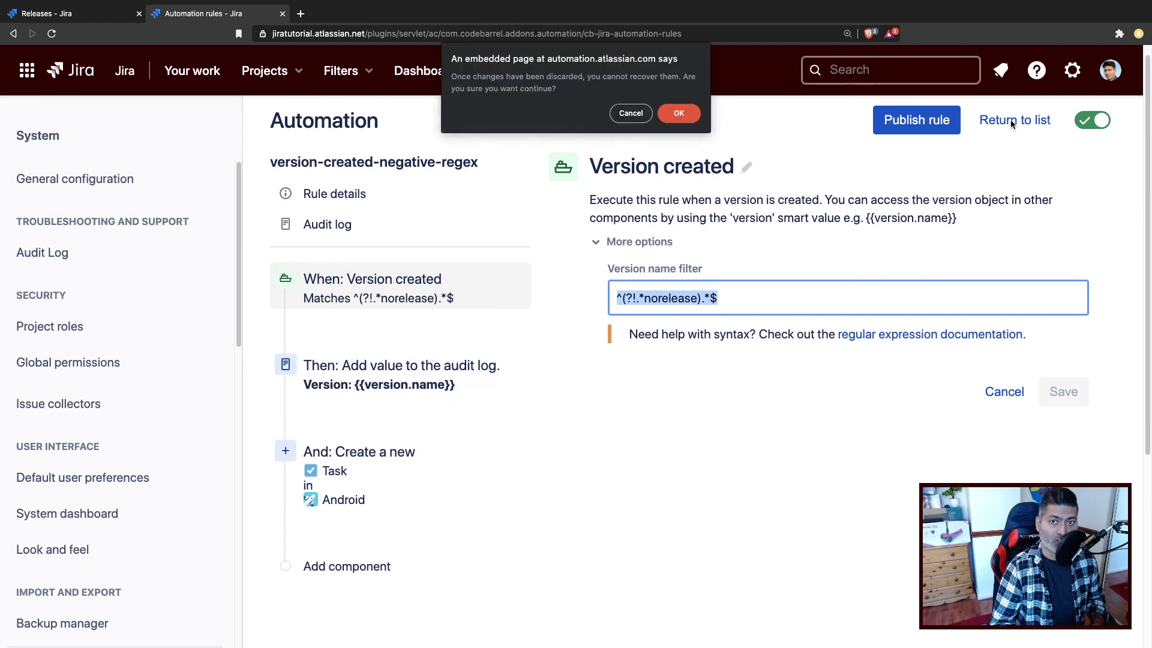
# Discard the unsaved rule, create a new rule, and filter triggers by 'vers' to list the Version triggers
pyautogui.click(680, 114)
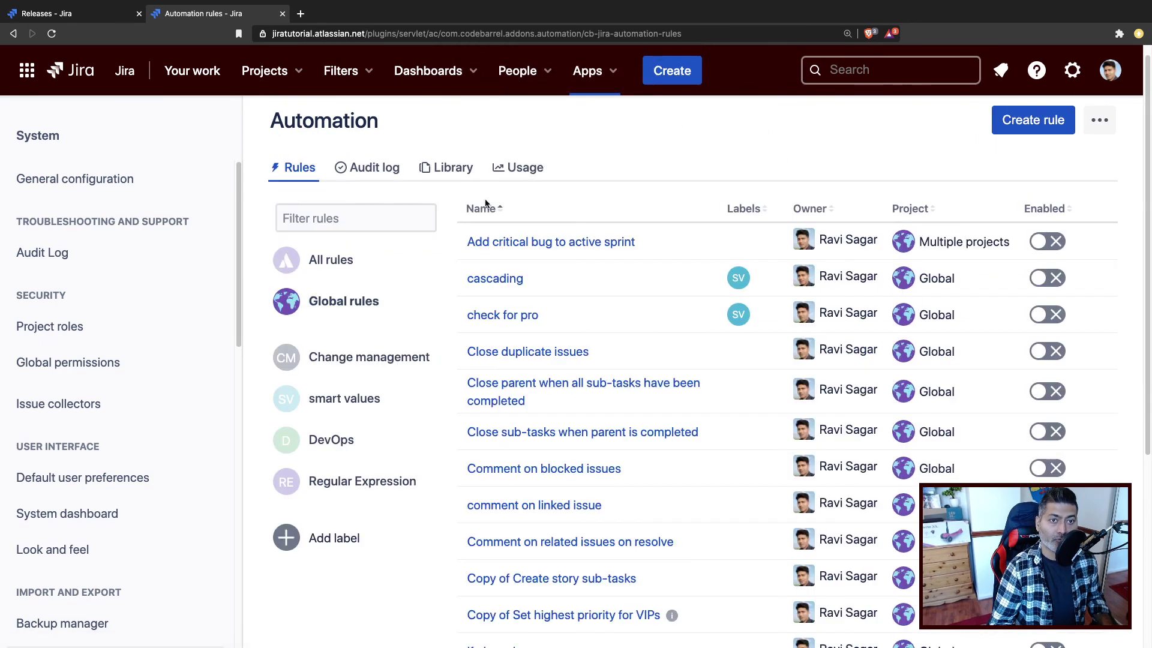
pyautogui.click(1059, 120)
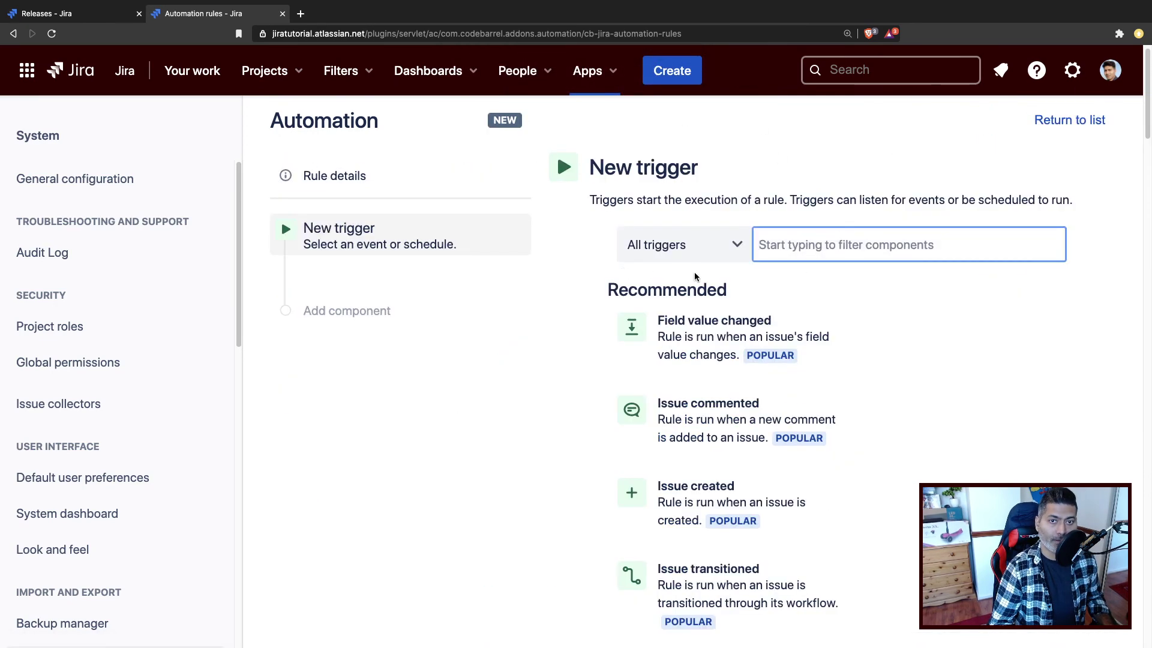
pyautogui.write('vers')
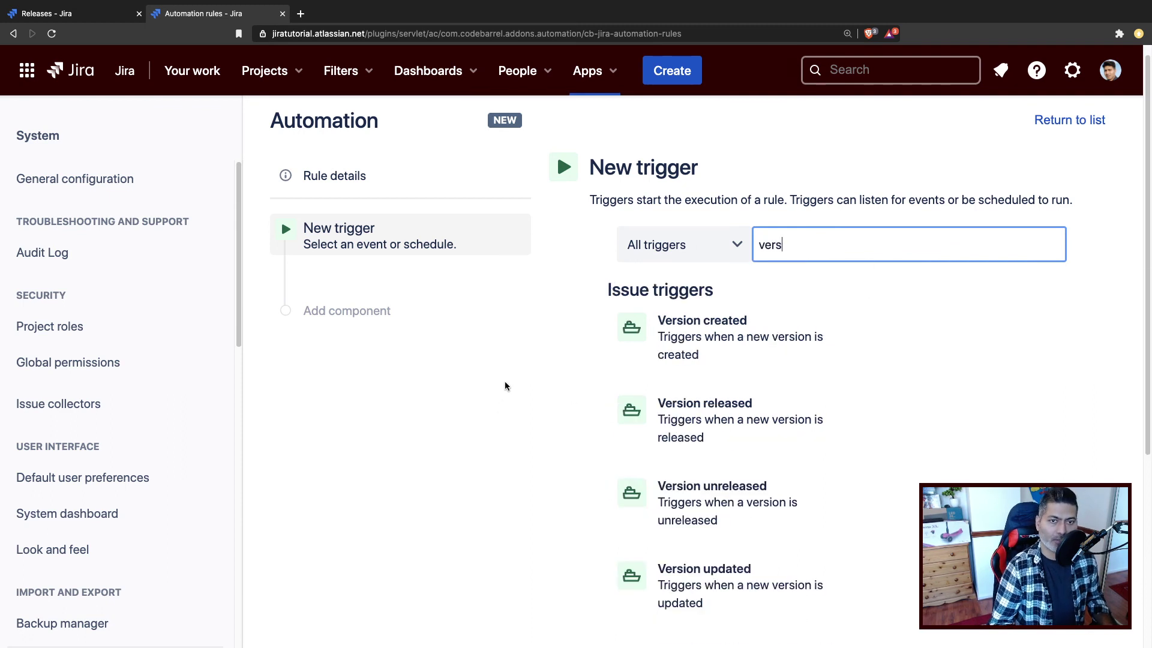
pyautogui.scroll(-3, 505, 386)
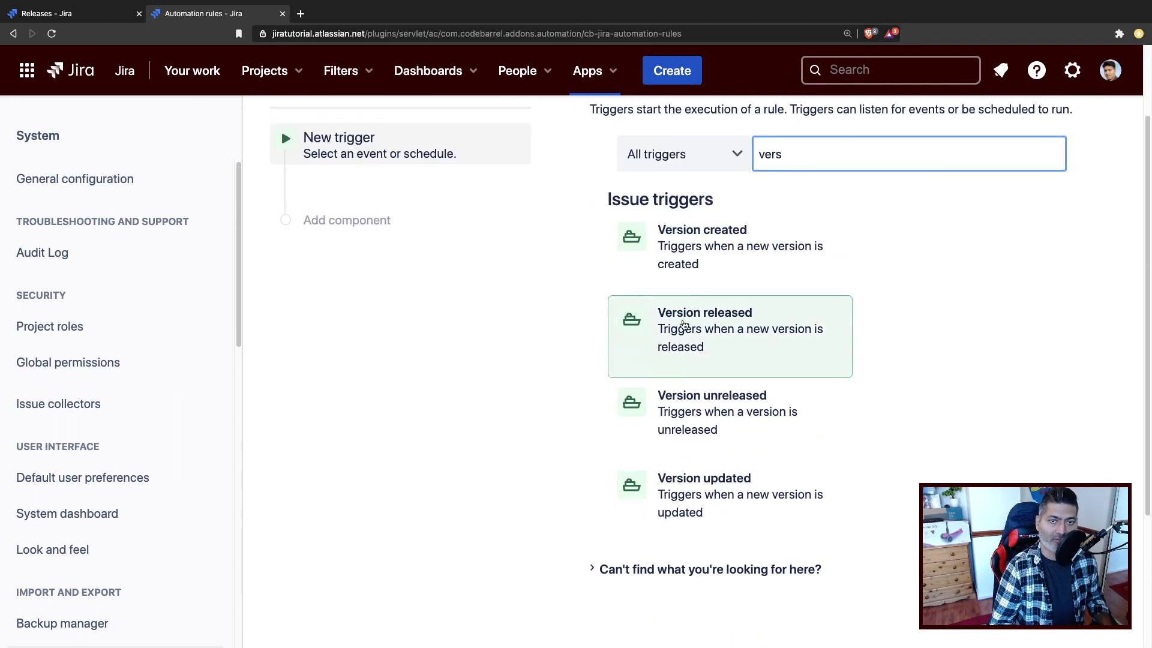